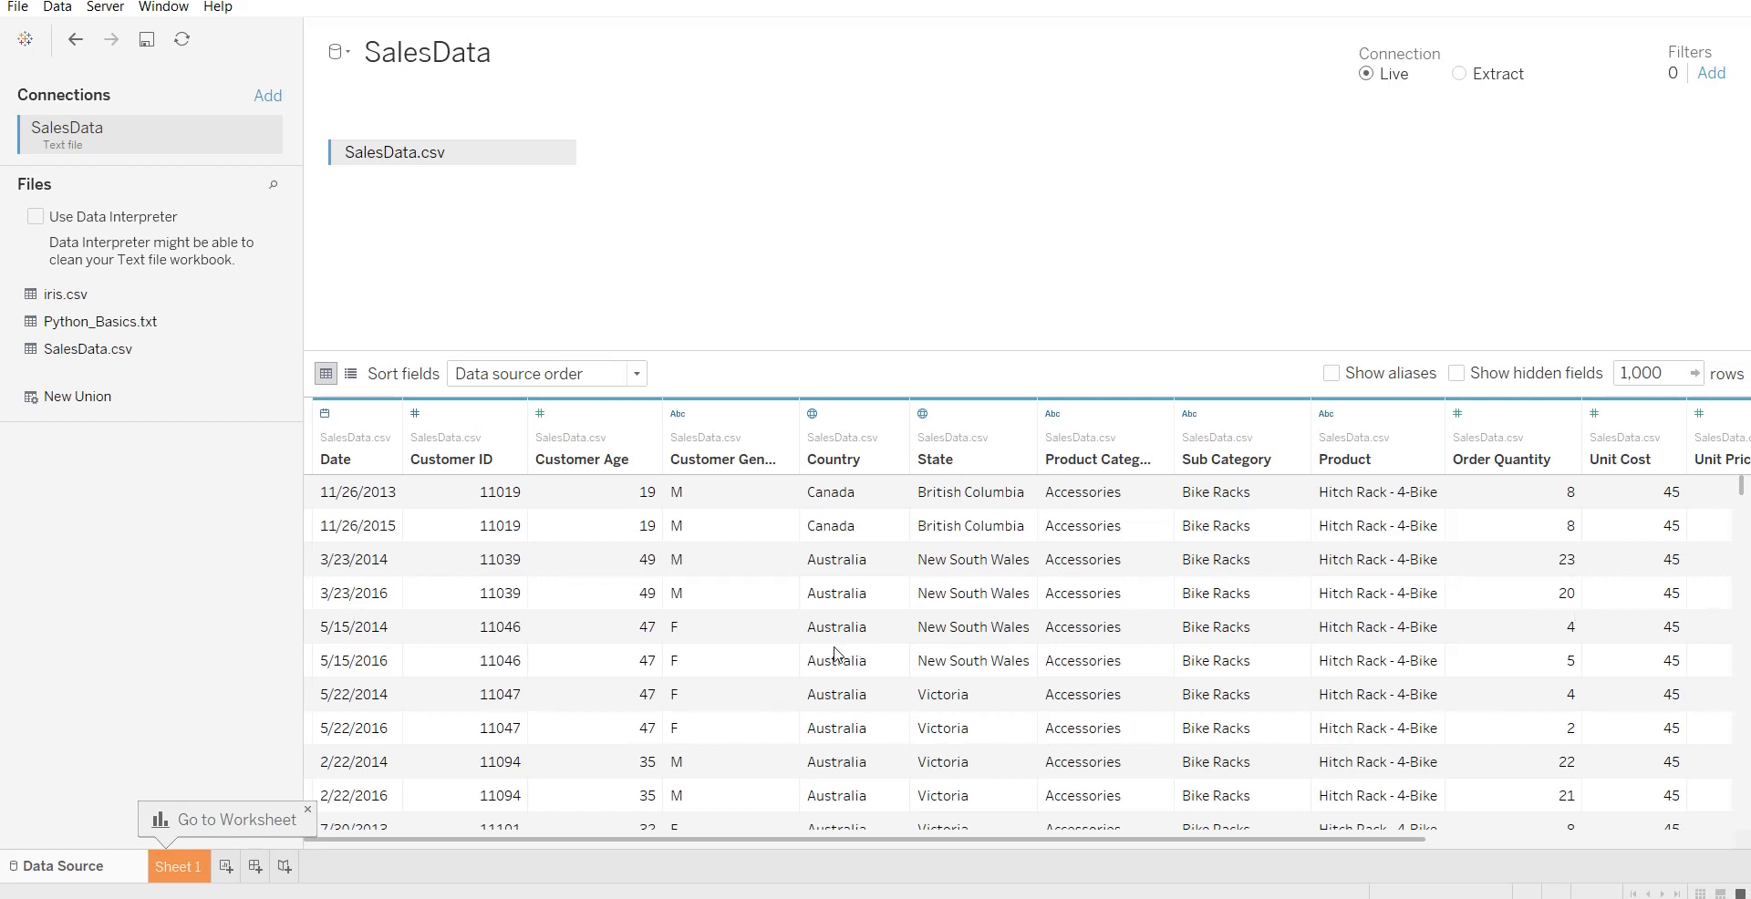
On Sheet 1, create a custom date from the Date dimension named Year, with Years detail as a date part.
{"action": "left_click", "coordinate": [187, 868]}
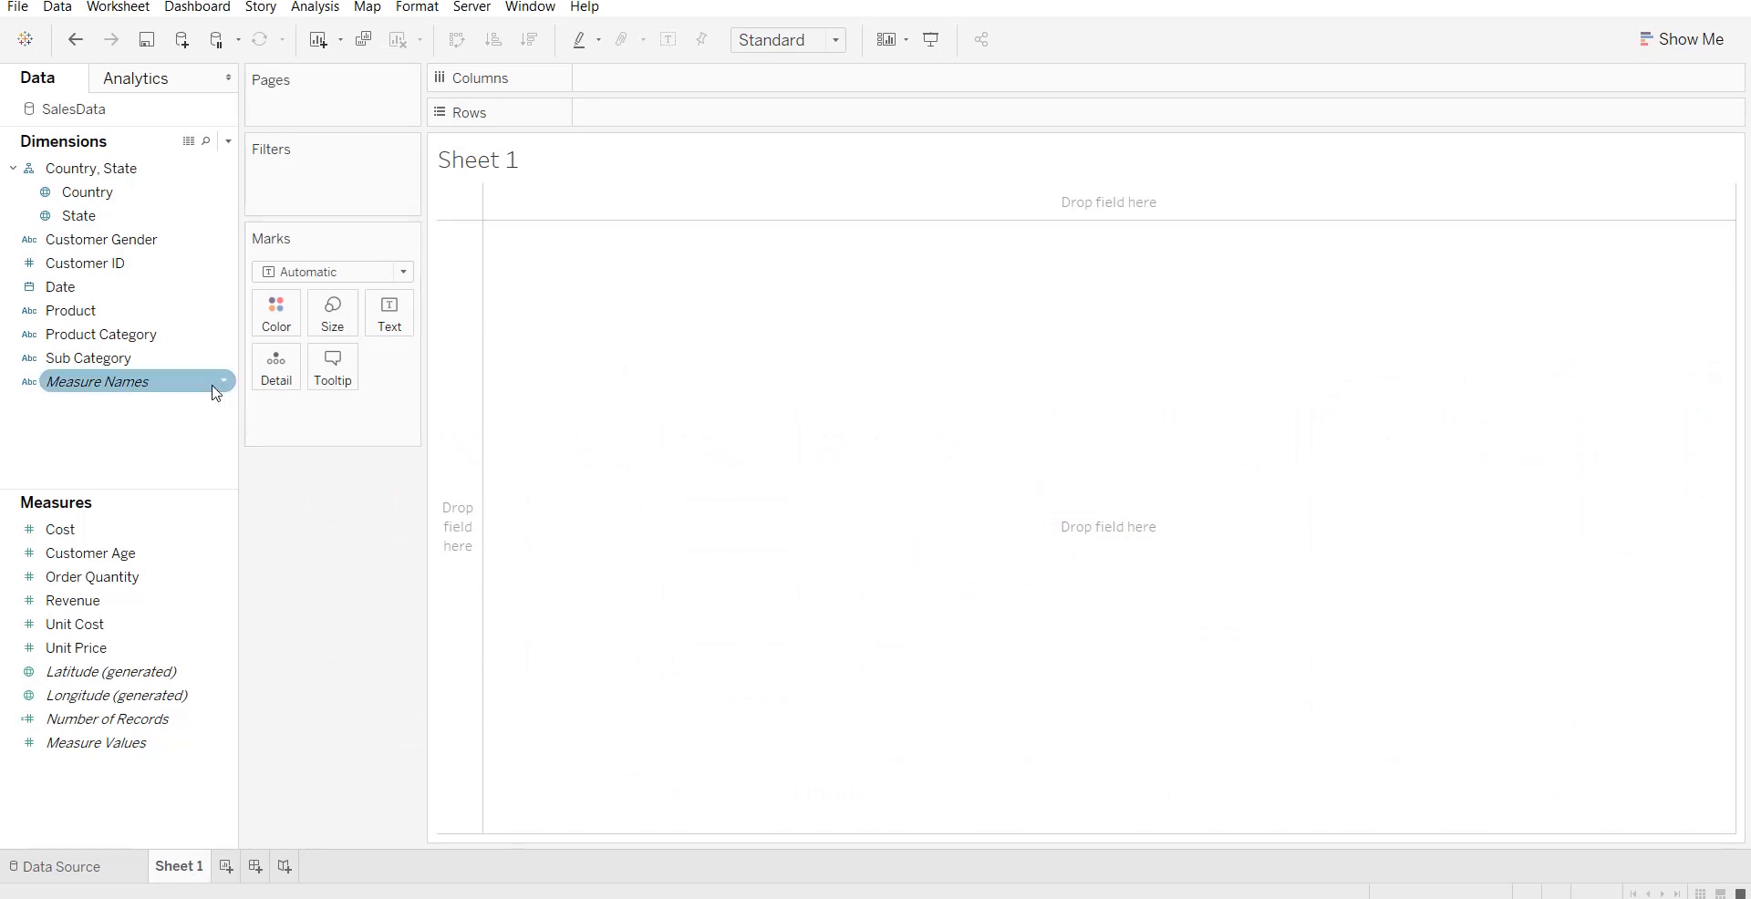
{"action": "left_click", "coordinate": [220, 289]}
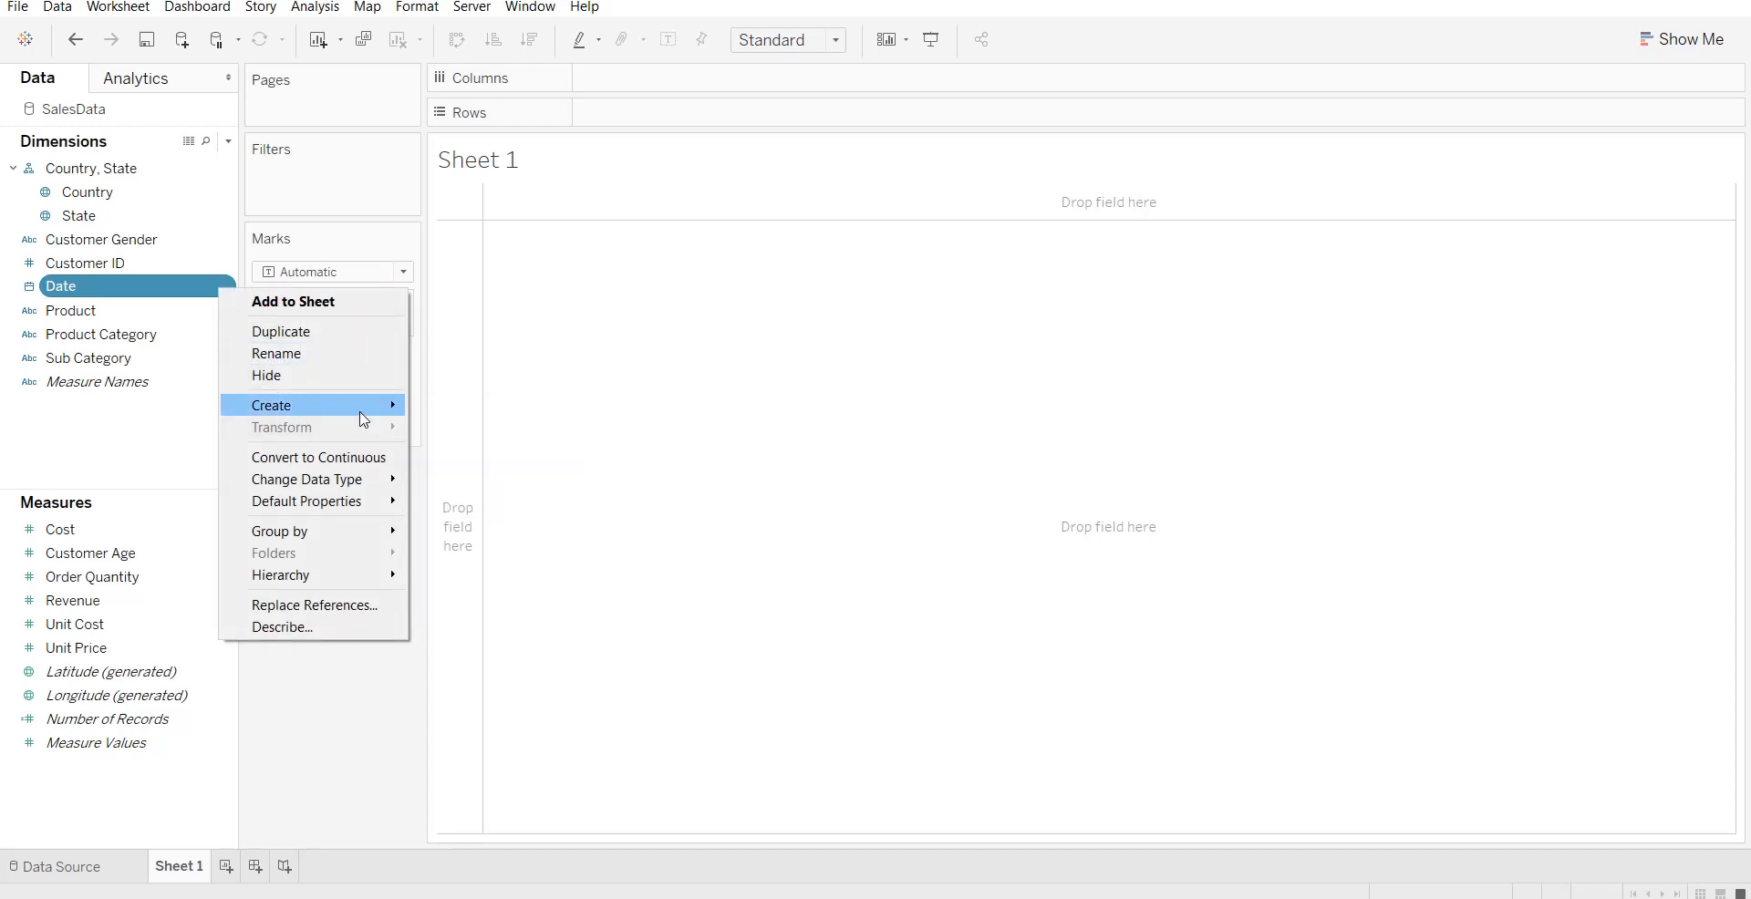
{"action": "mouse_move", "coordinate": [372, 410]}
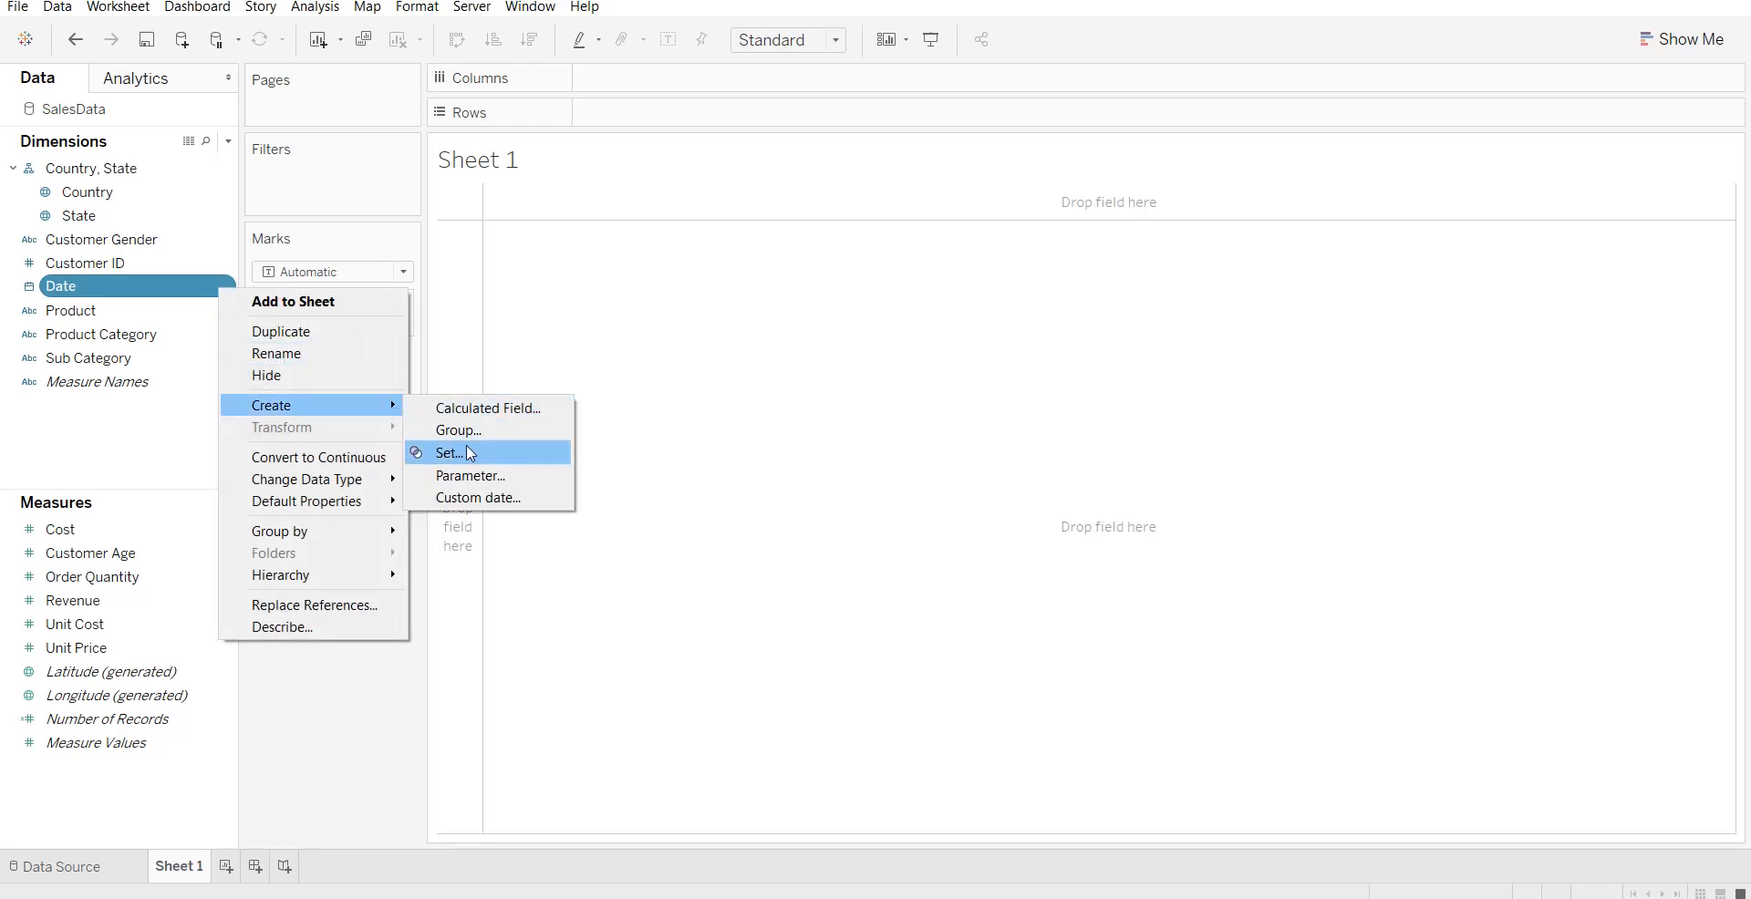
{"action": "left_click", "coordinate": [472, 498]}
{"action": "left_click", "coordinate": [861, 407]}
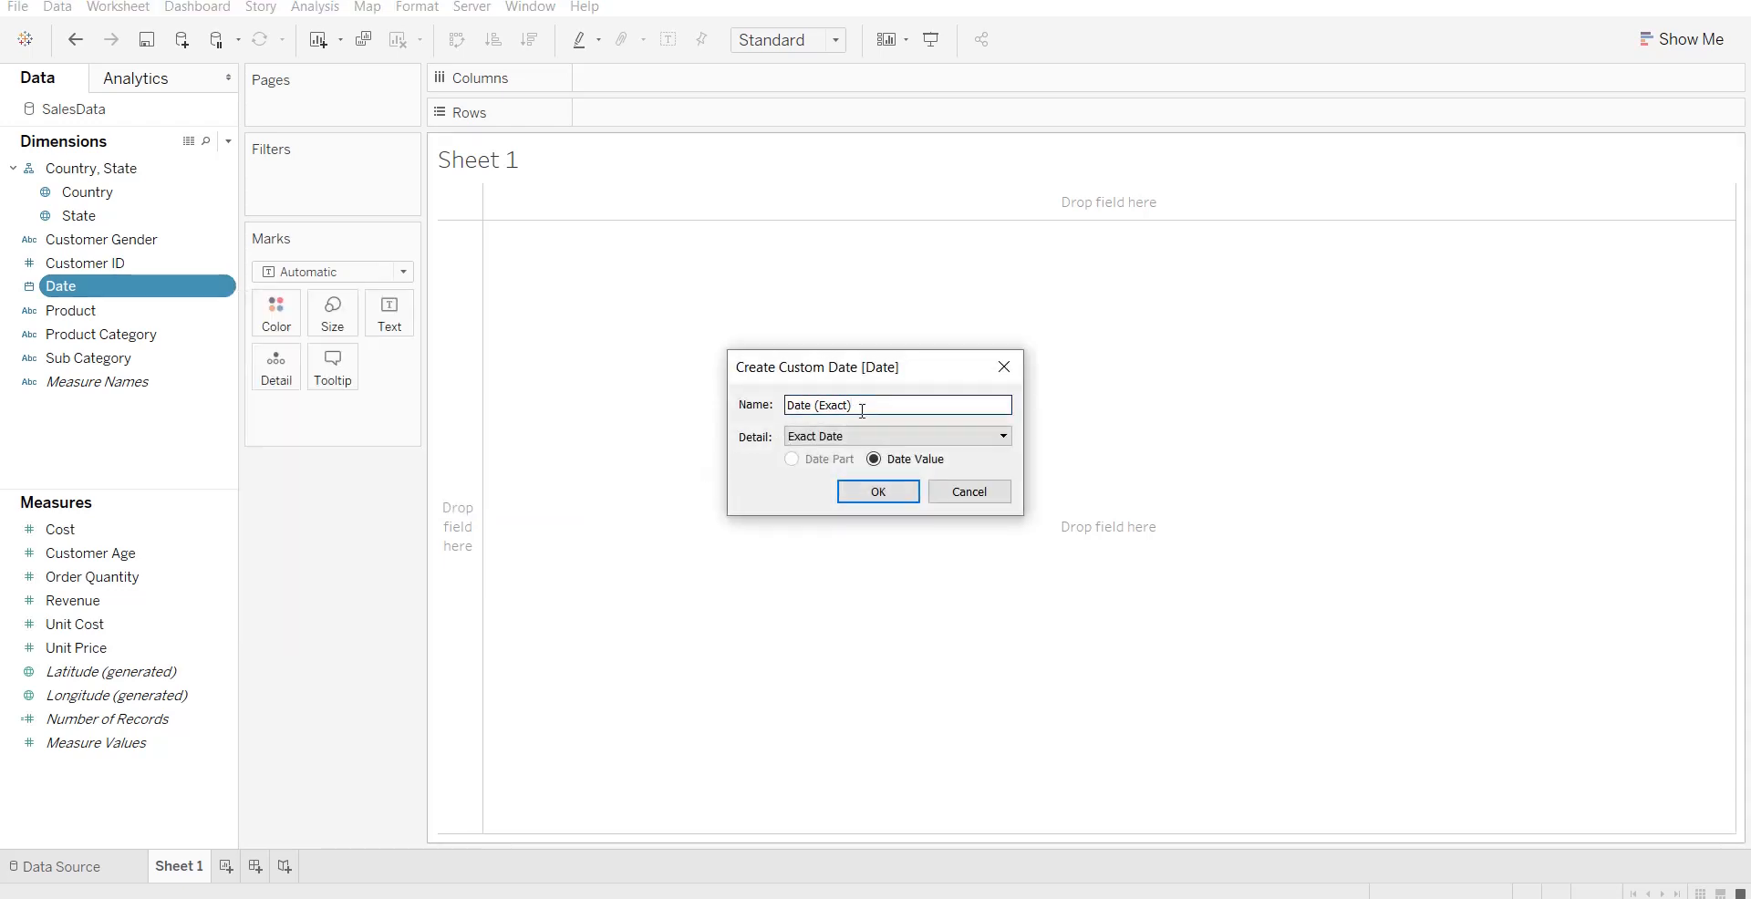
{"action": "left_click_drag", "start_coordinate": [861, 408], "coordinate": [741, 408]}
{"action": "type", "text": "Year"}
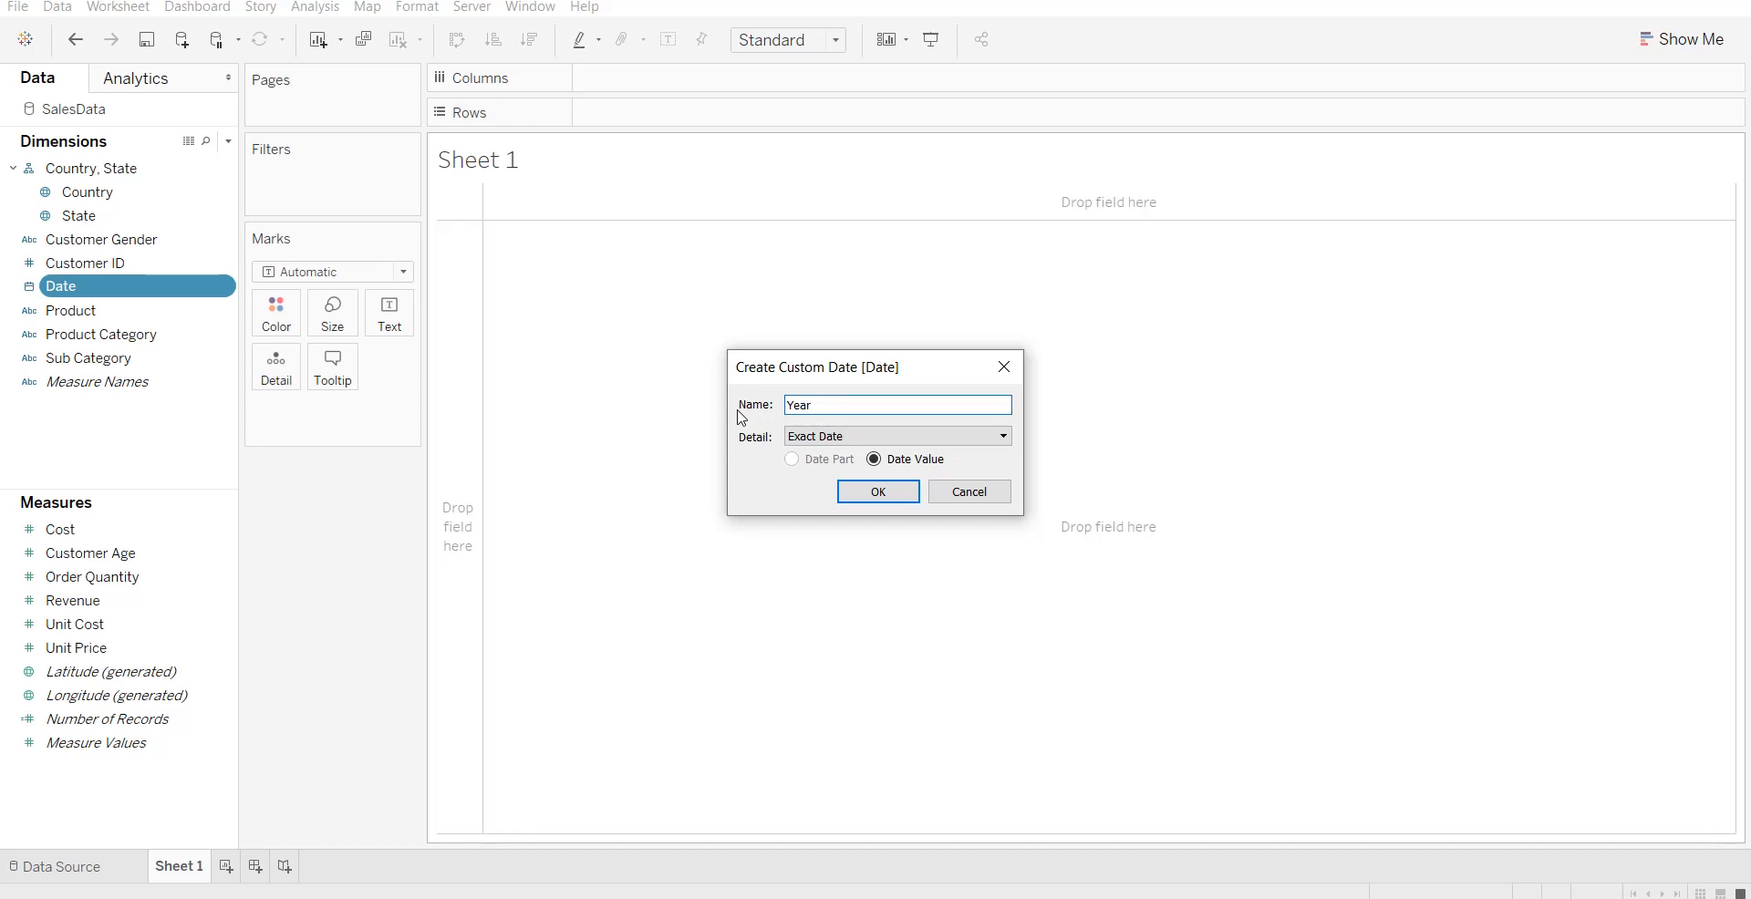
{"action": "left_click", "coordinate": [826, 437]}
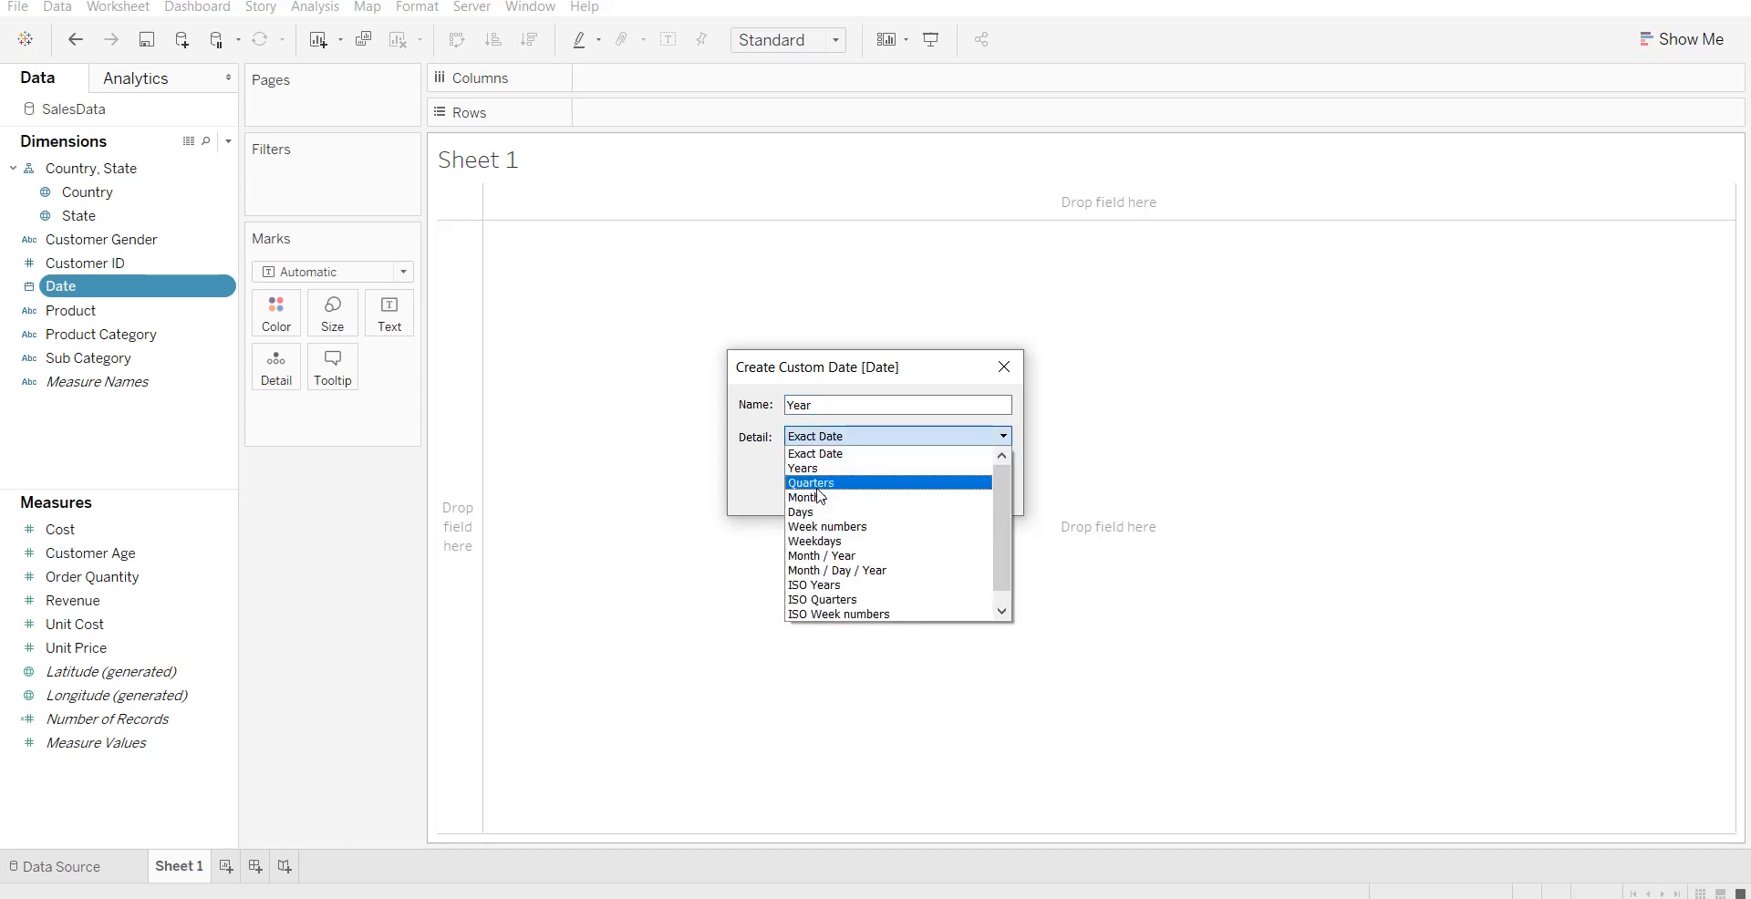
{"action": "left_click", "coordinate": [813, 470]}
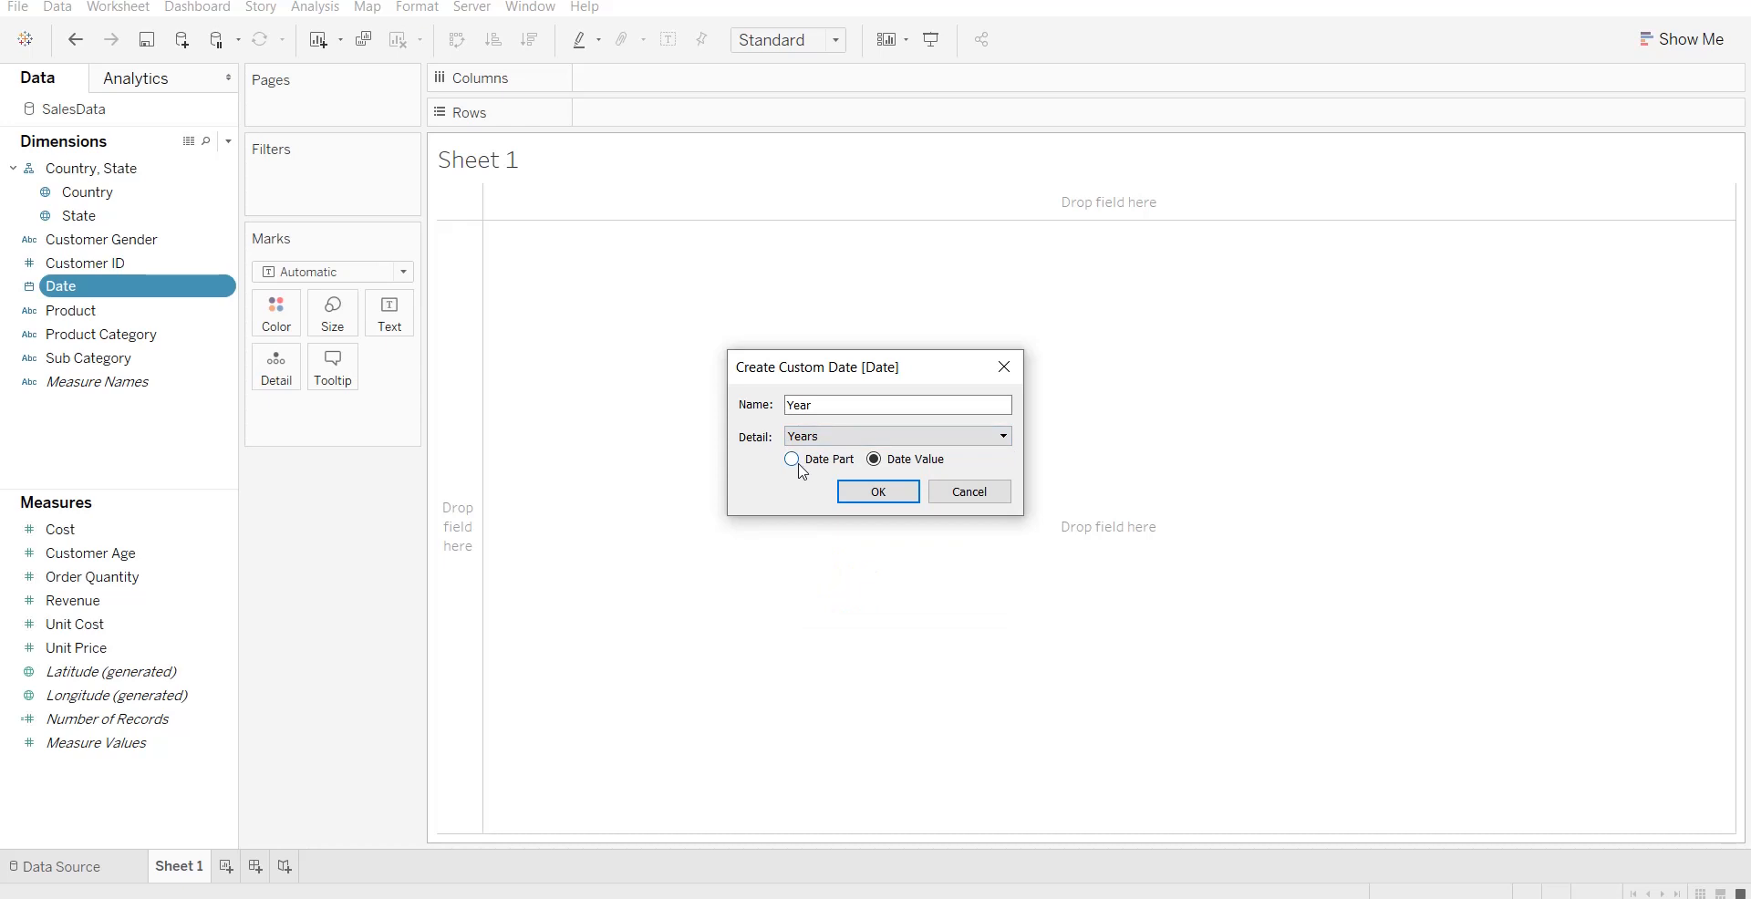
{"action": "left_click", "coordinate": [794, 461]}
{"action": "left_click", "coordinate": [871, 494]}
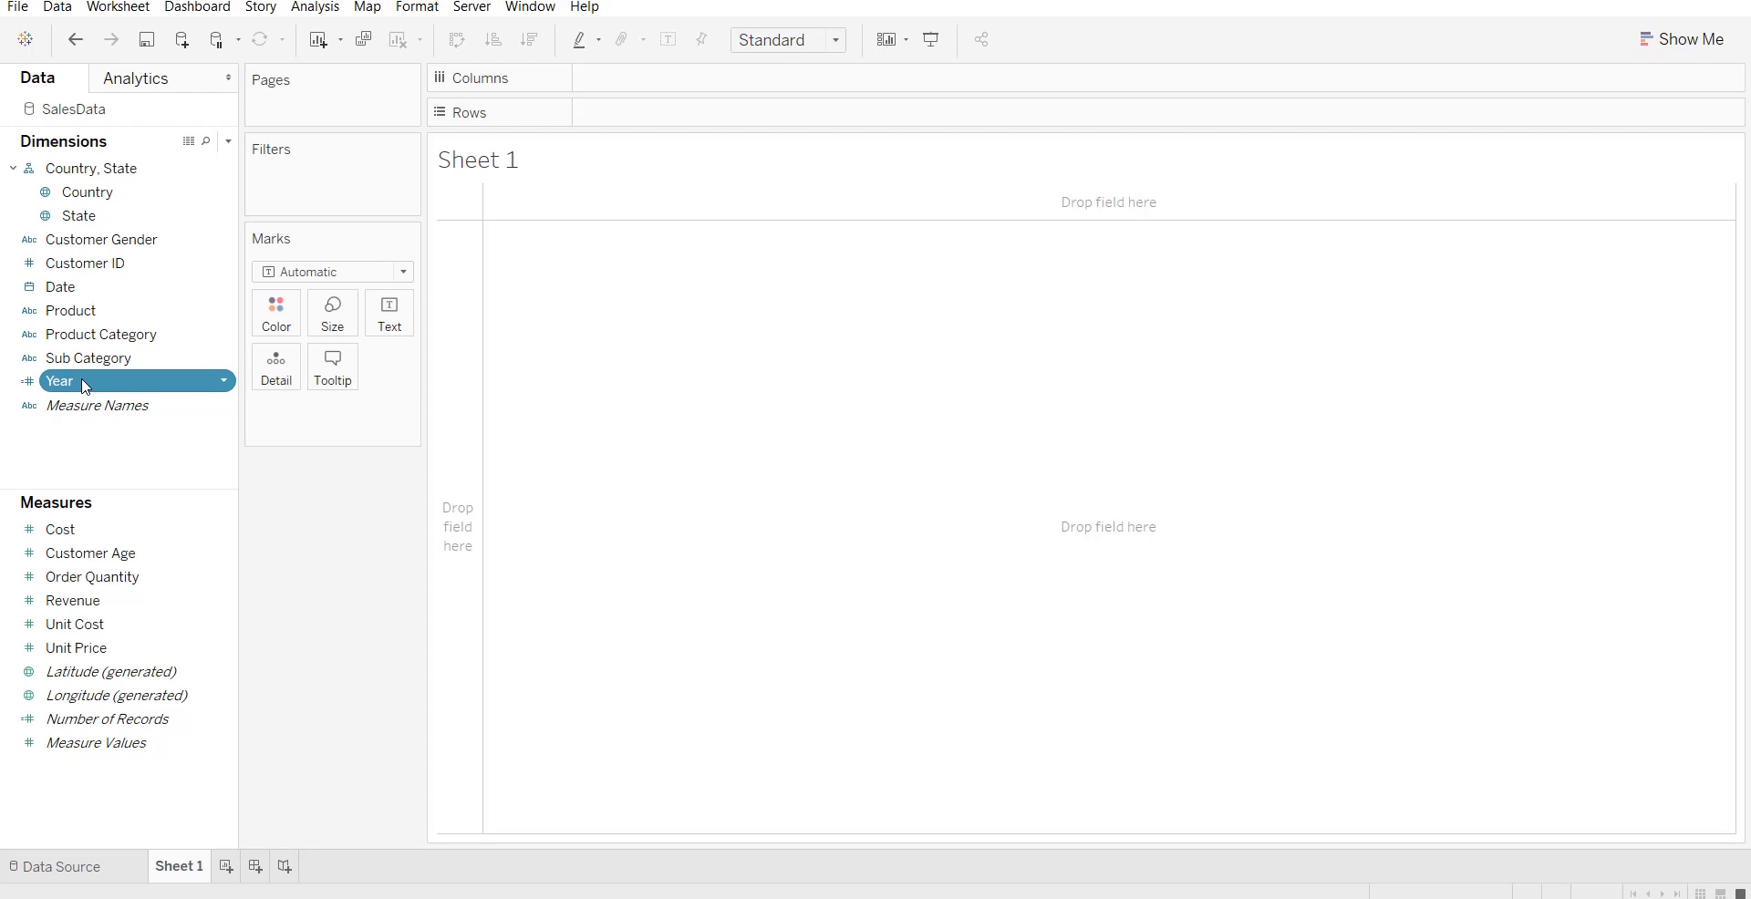
Build a bar chart with the Year custom date on columns and summed Revenue on rows.
{"action": "left_click_drag", "start_coordinate": [85, 386], "coordinate": [671, 84]}
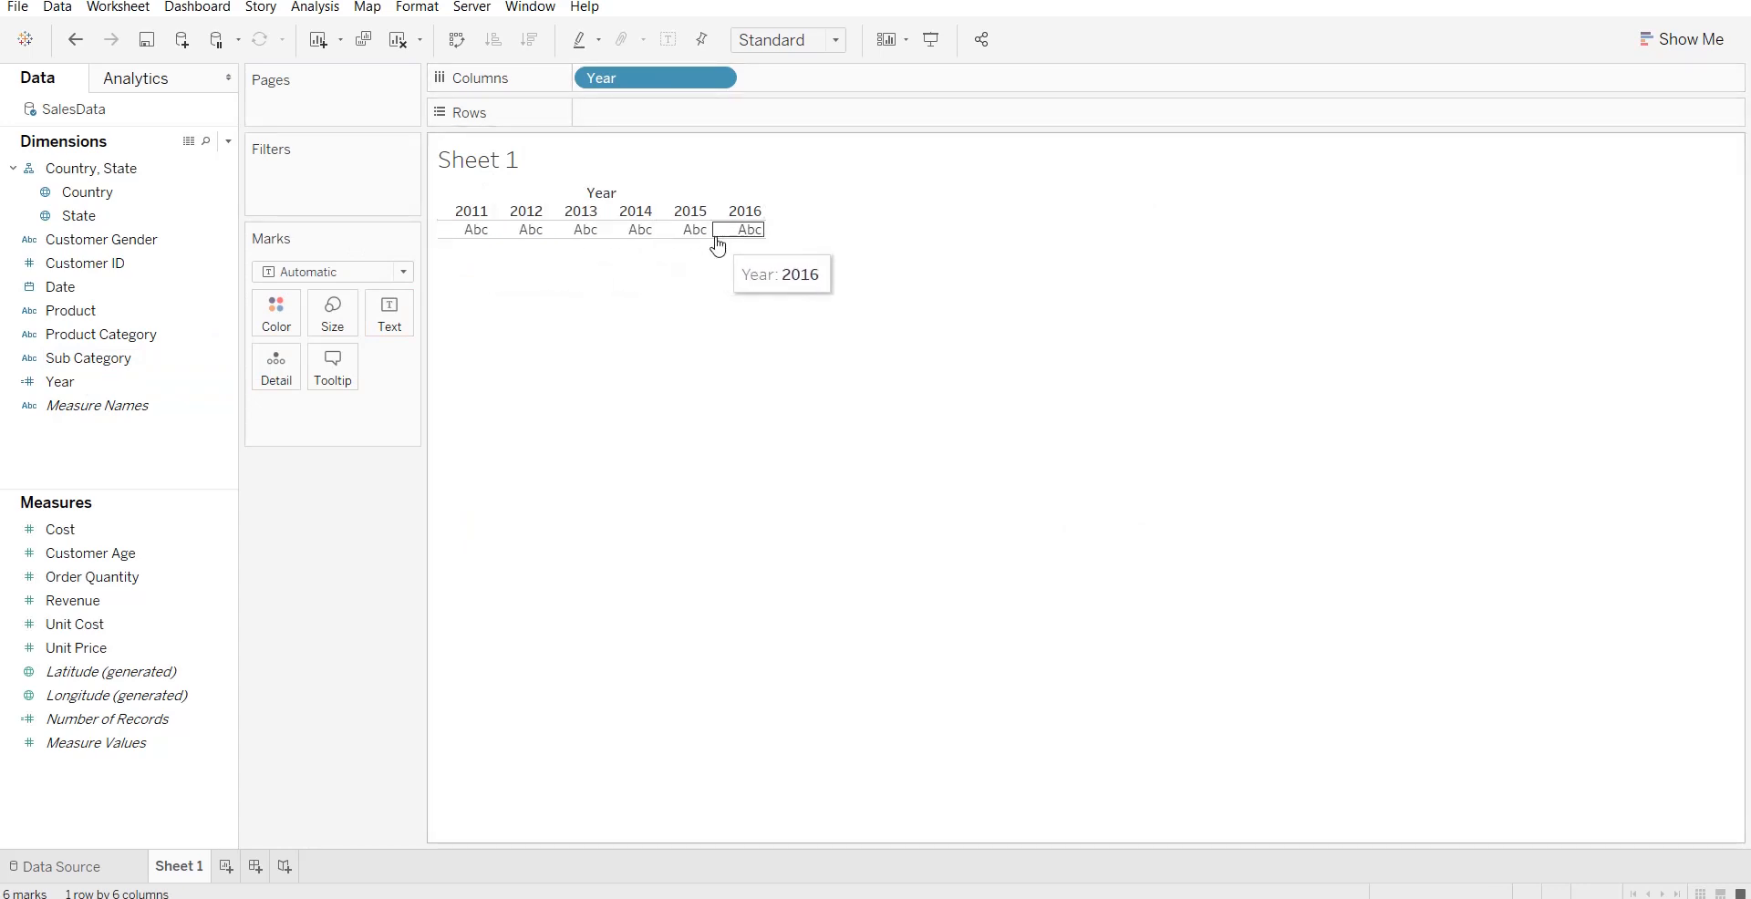
{"action": "left_click_drag", "start_coordinate": [80, 602], "coordinate": [714, 122]}
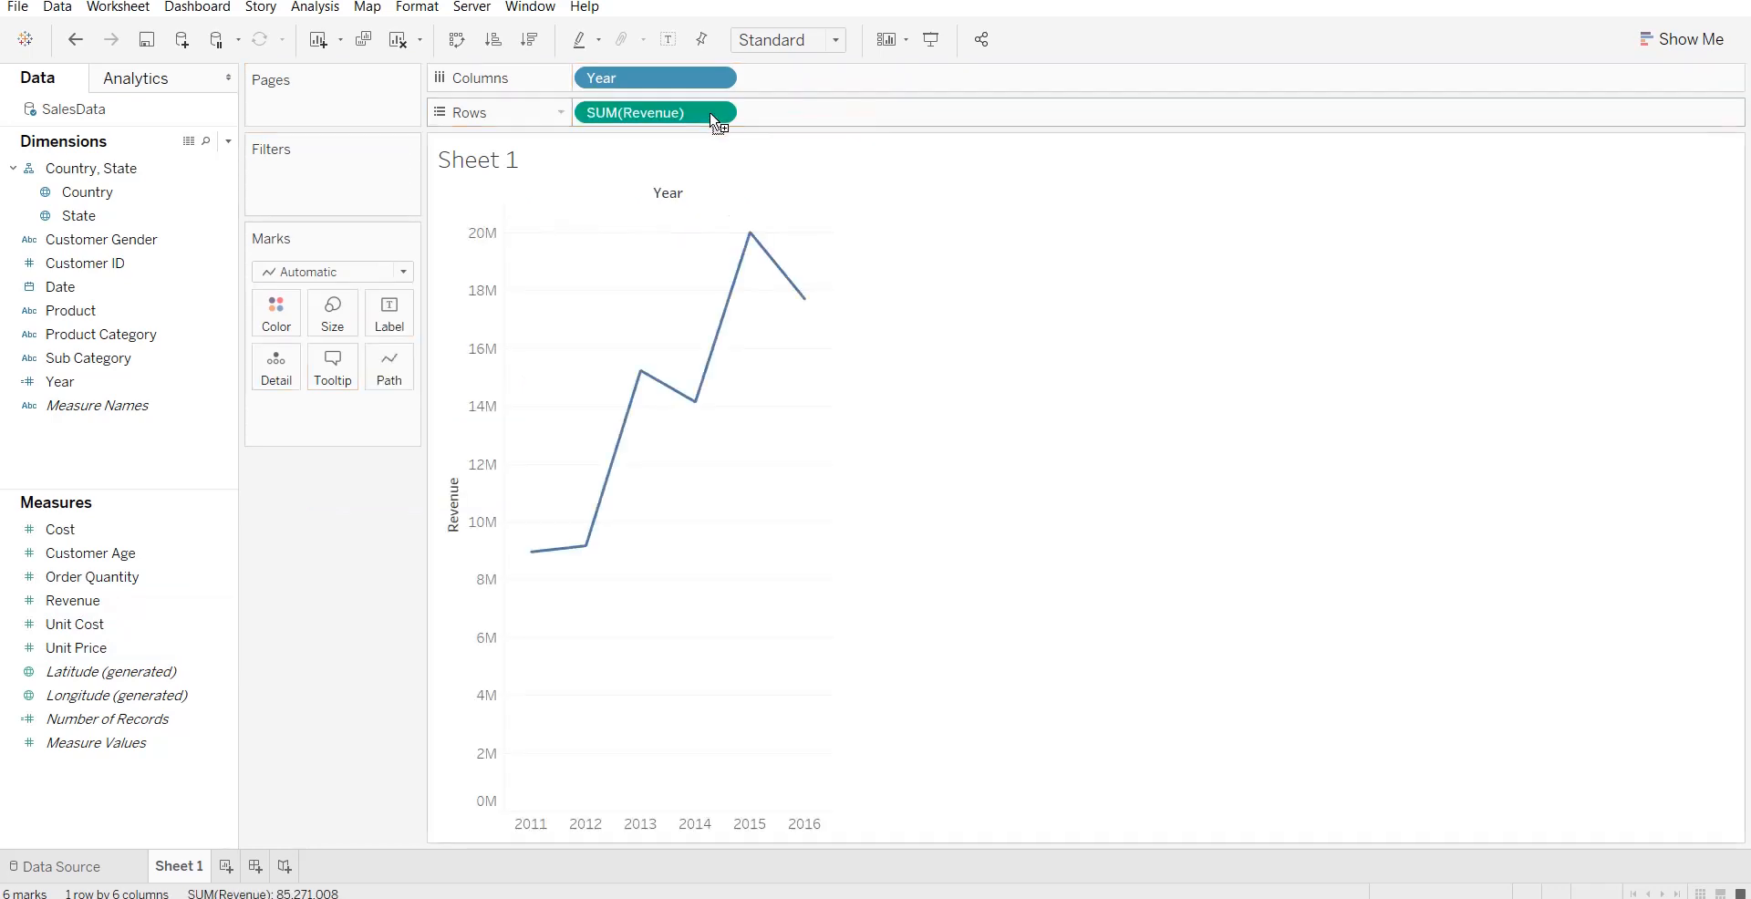
{"action": "left_click", "coordinate": [379, 272]}
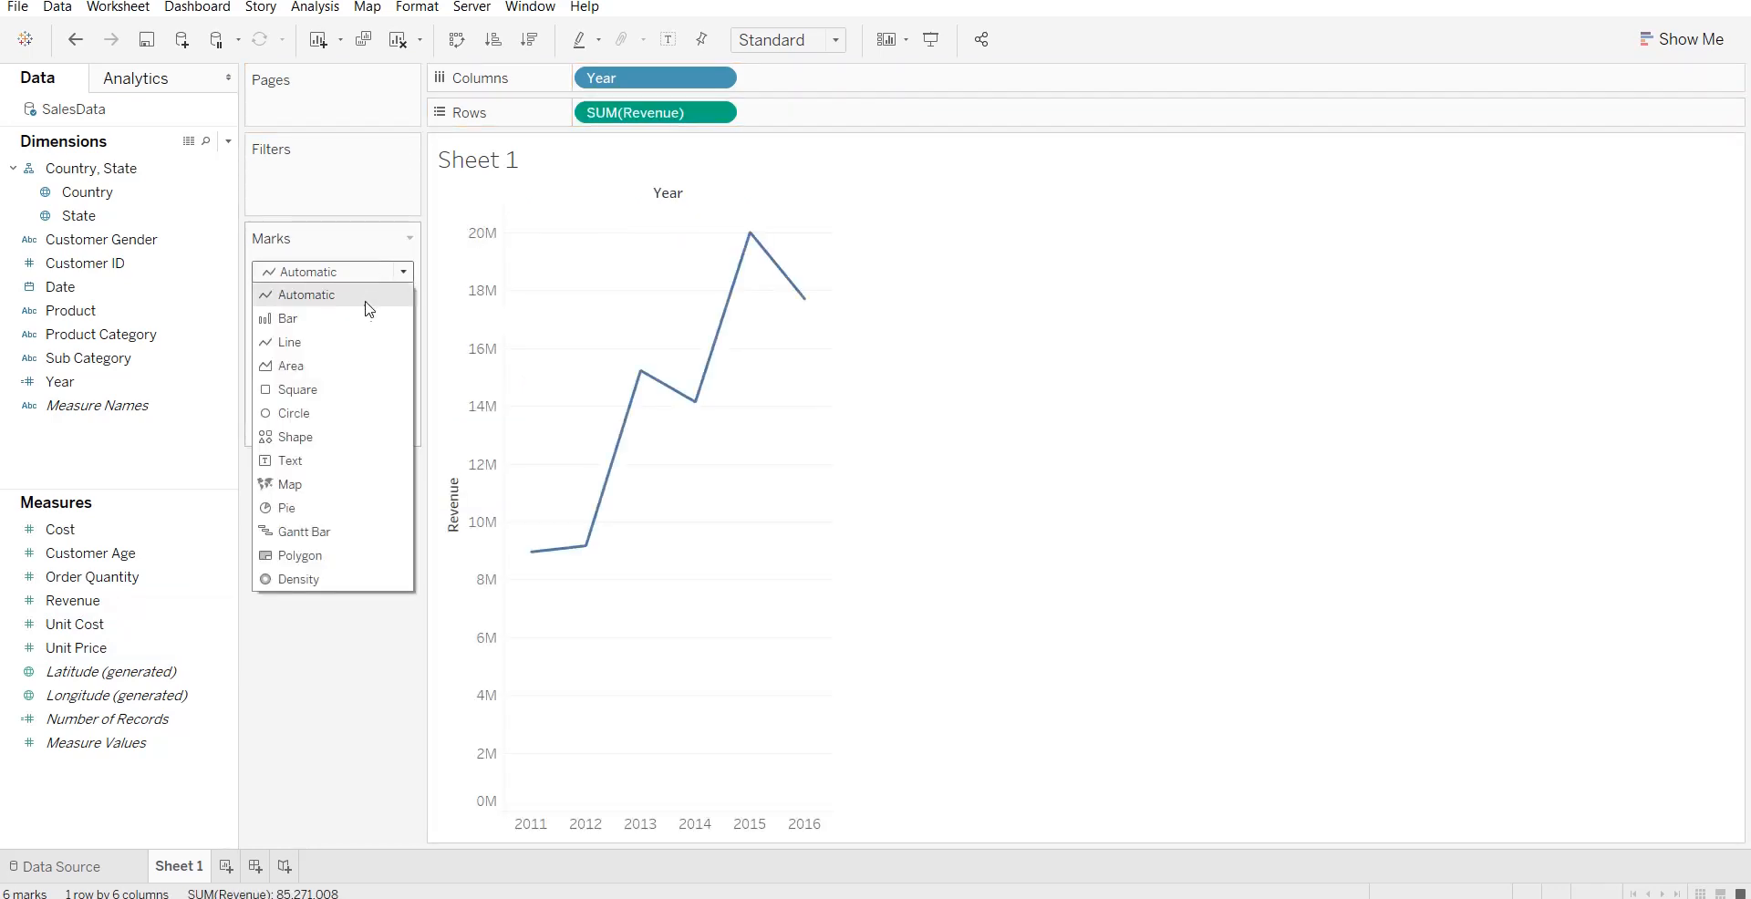
{"action": "left_click", "coordinate": [367, 321]}
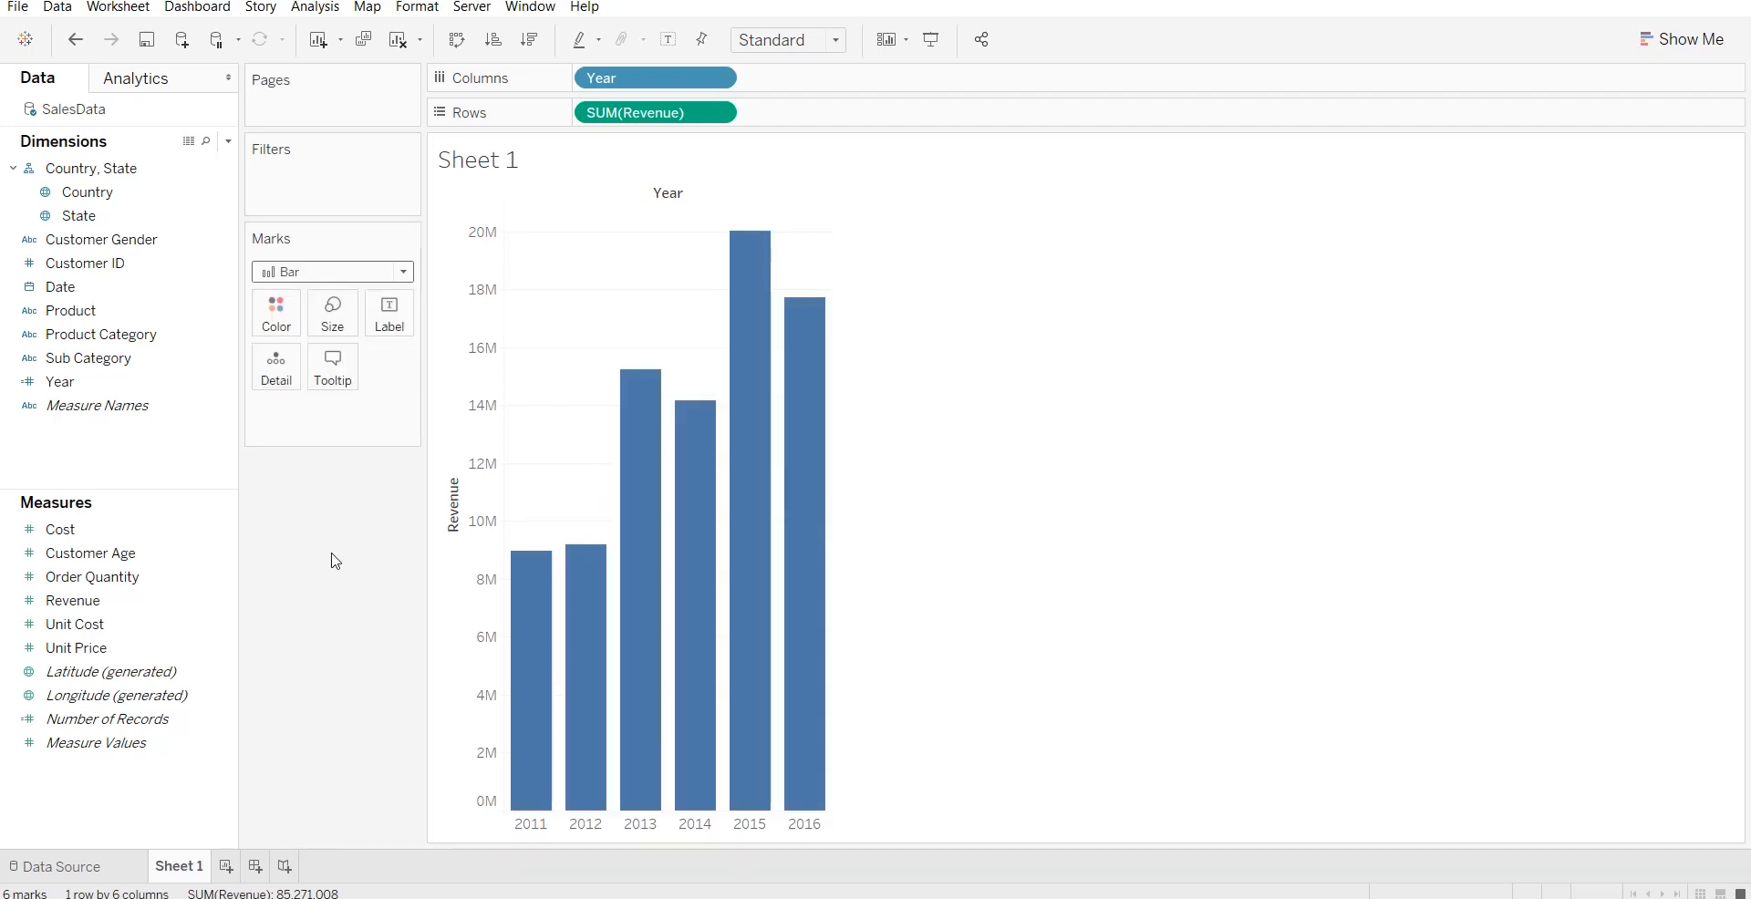
Colour the revenue bars by Sub Category and filter Product Category to Bikes only.
{"action": "left_click", "coordinate": [219, 582]}
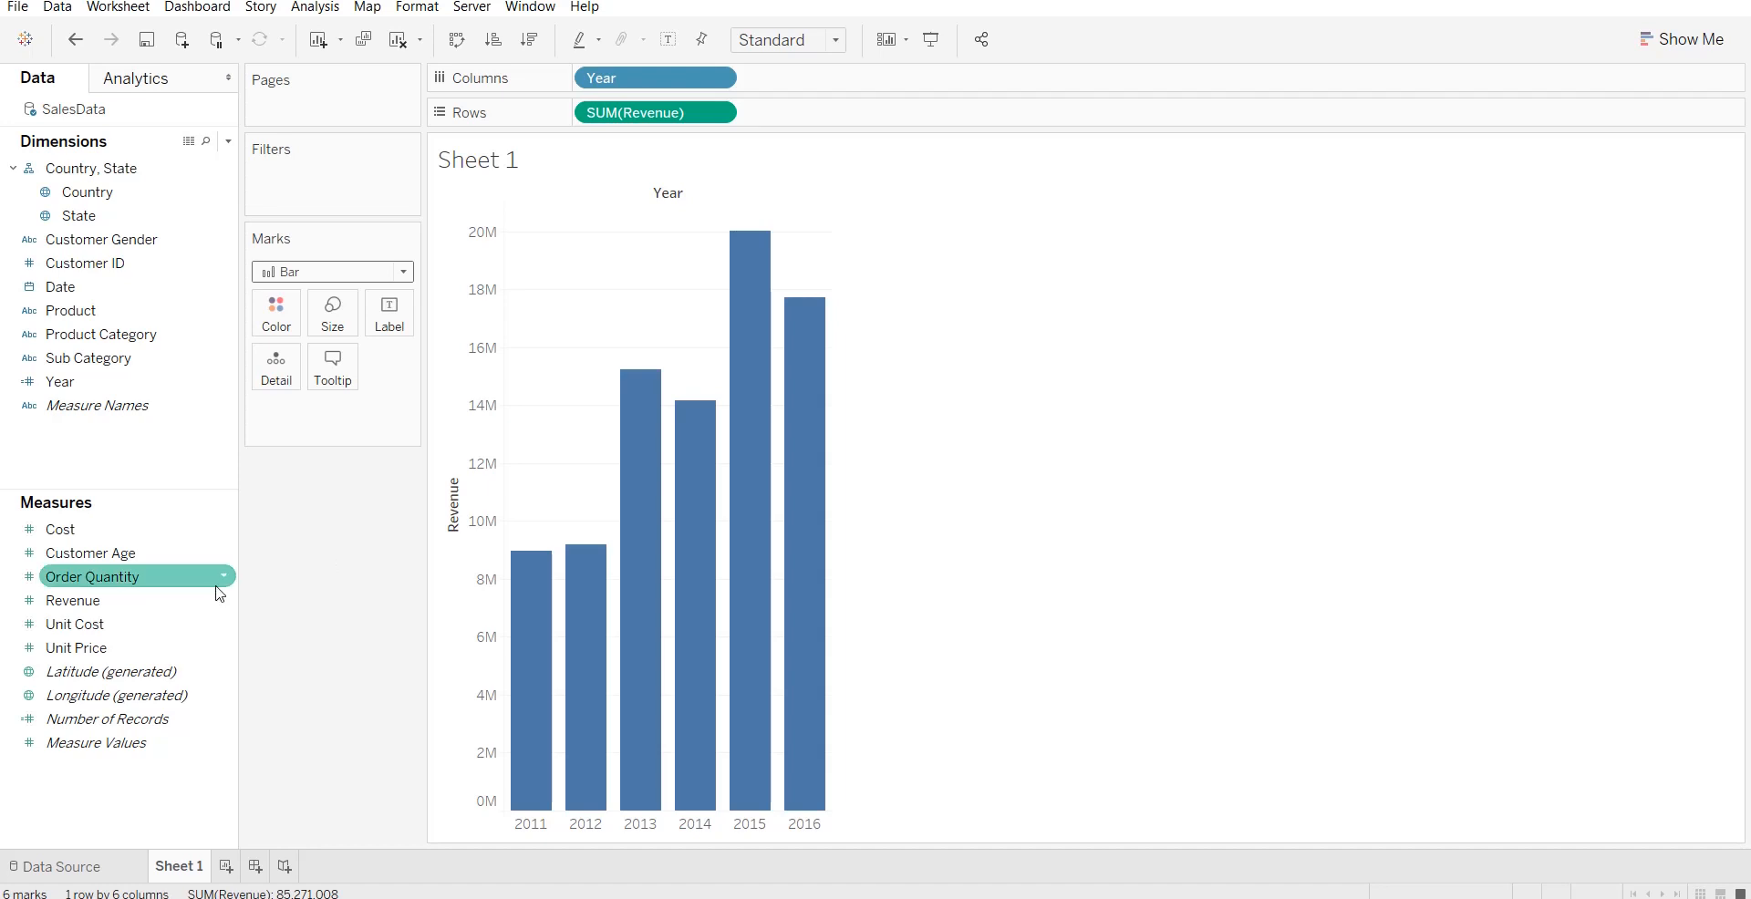
{"action": "left_click_drag", "start_coordinate": [150, 358], "coordinate": [284, 315]}
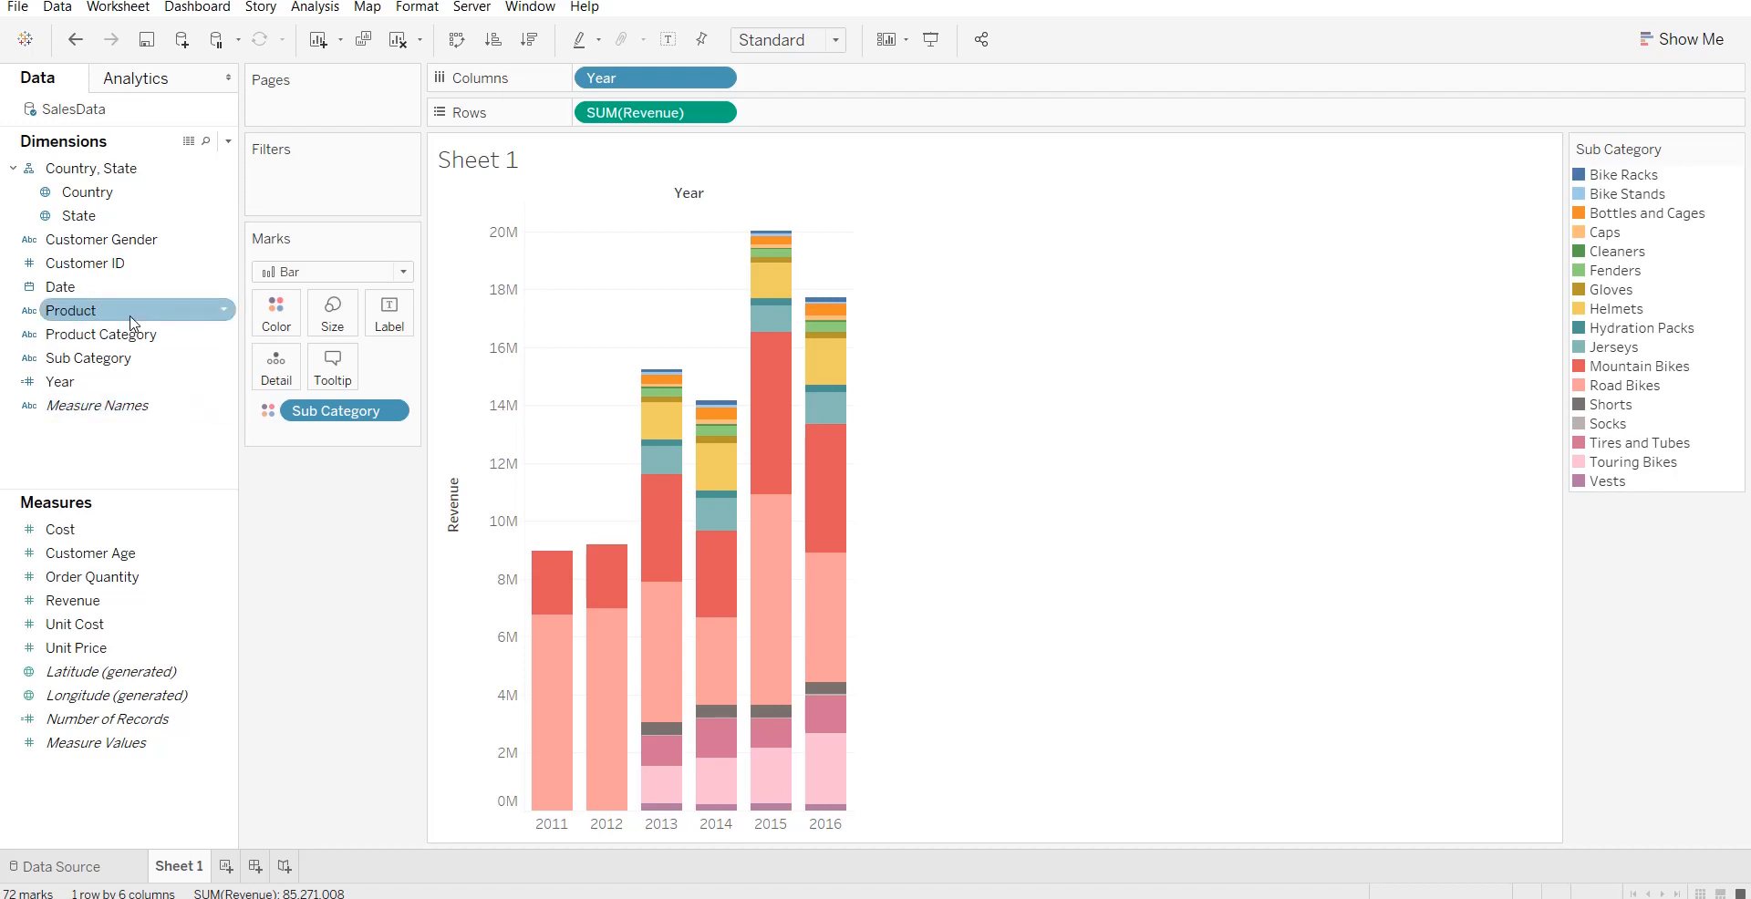
{"action": "left_click_drag", "start_coordinate": [129, 336], "coordinate": [344, 202]}
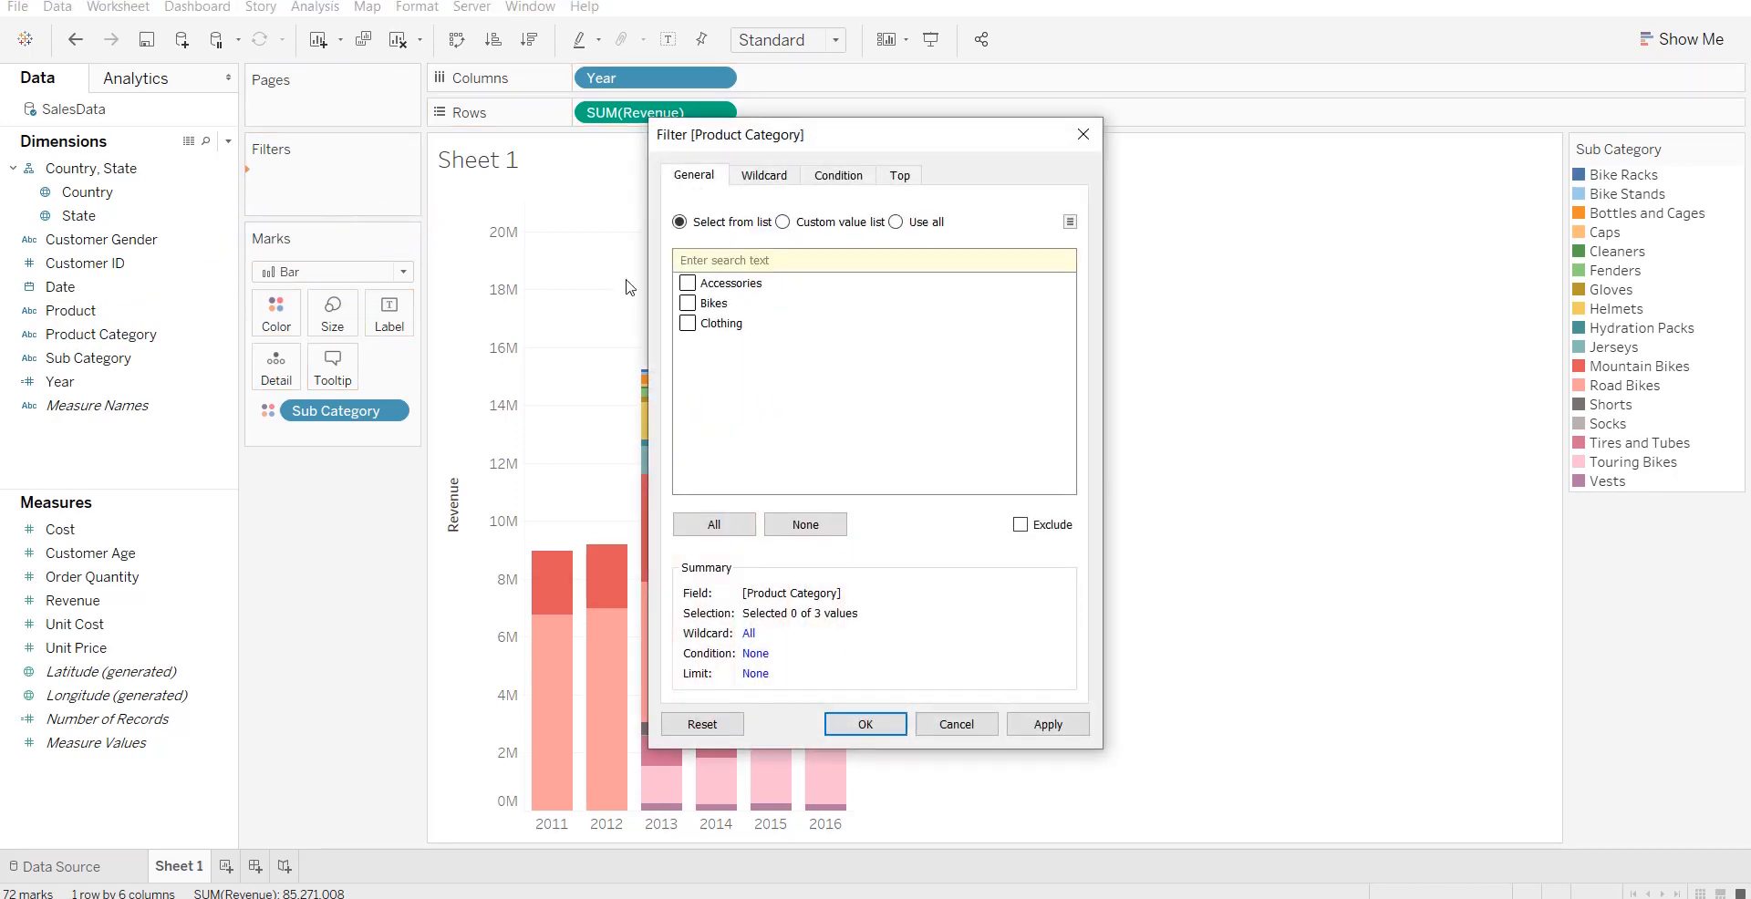
{"action": "left_click", "coordinate": [699, 304]}
{"action": "left_click", "coordinate": [1056, 725]}
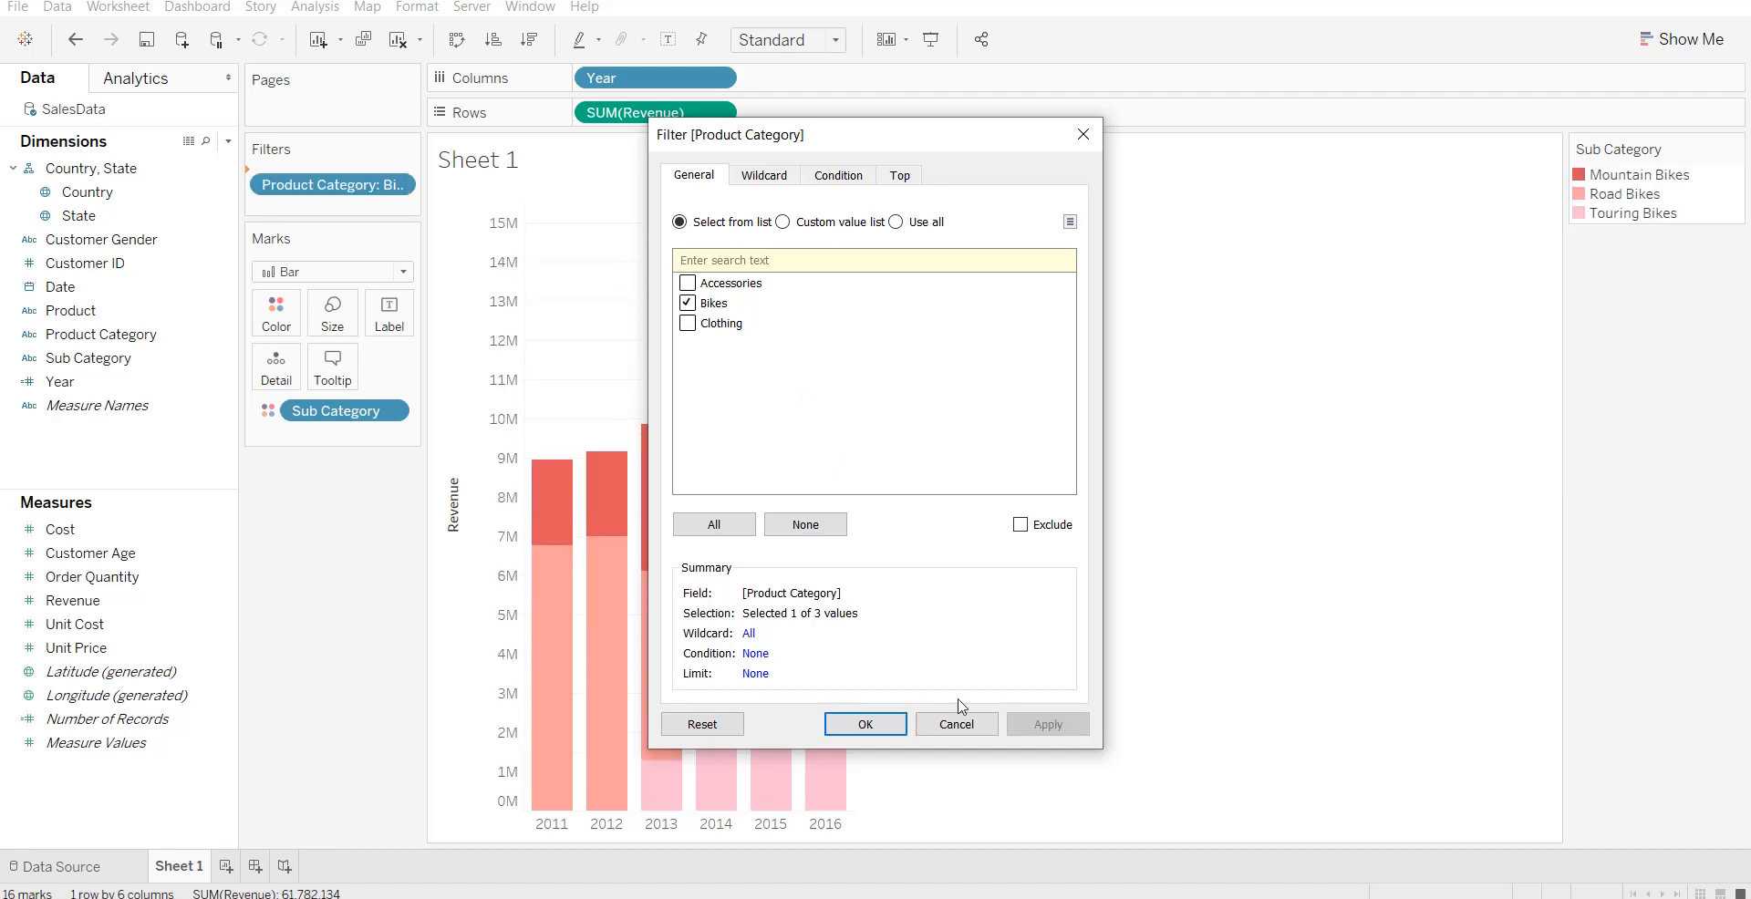
{"action": "left_click", "coordinate": [867, 725]}
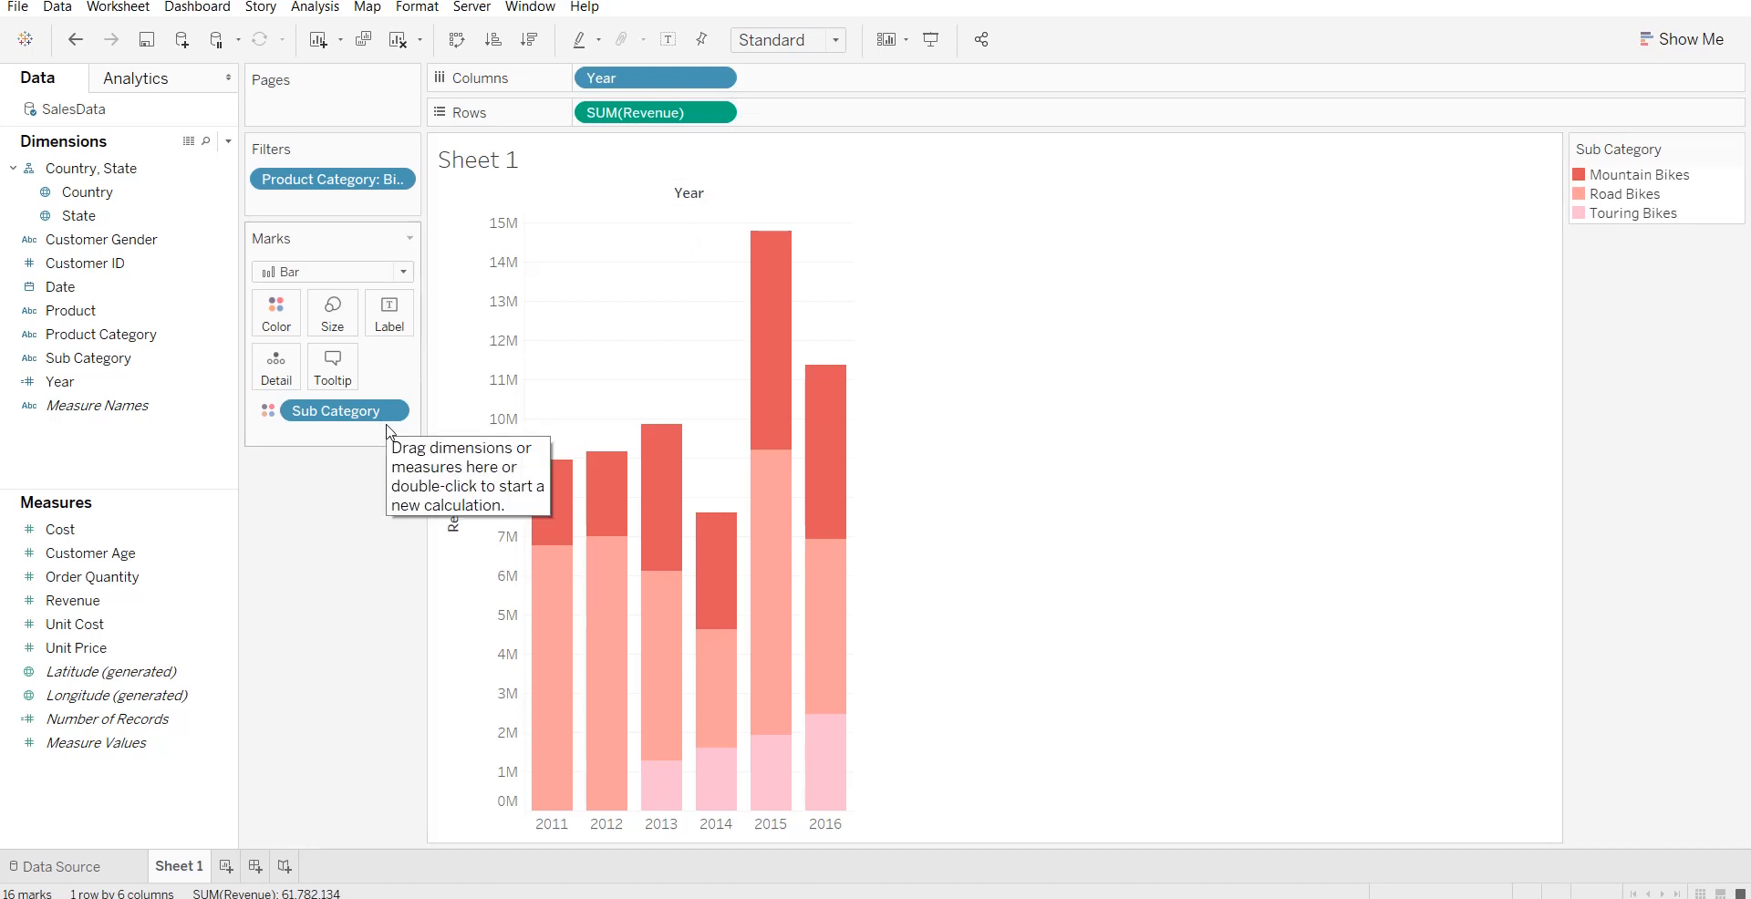
Apply a Running Total quick table calculation to SUM(Revenue) on the rows.
{"action": "mouse_move", "coordinate": [566, 702]}
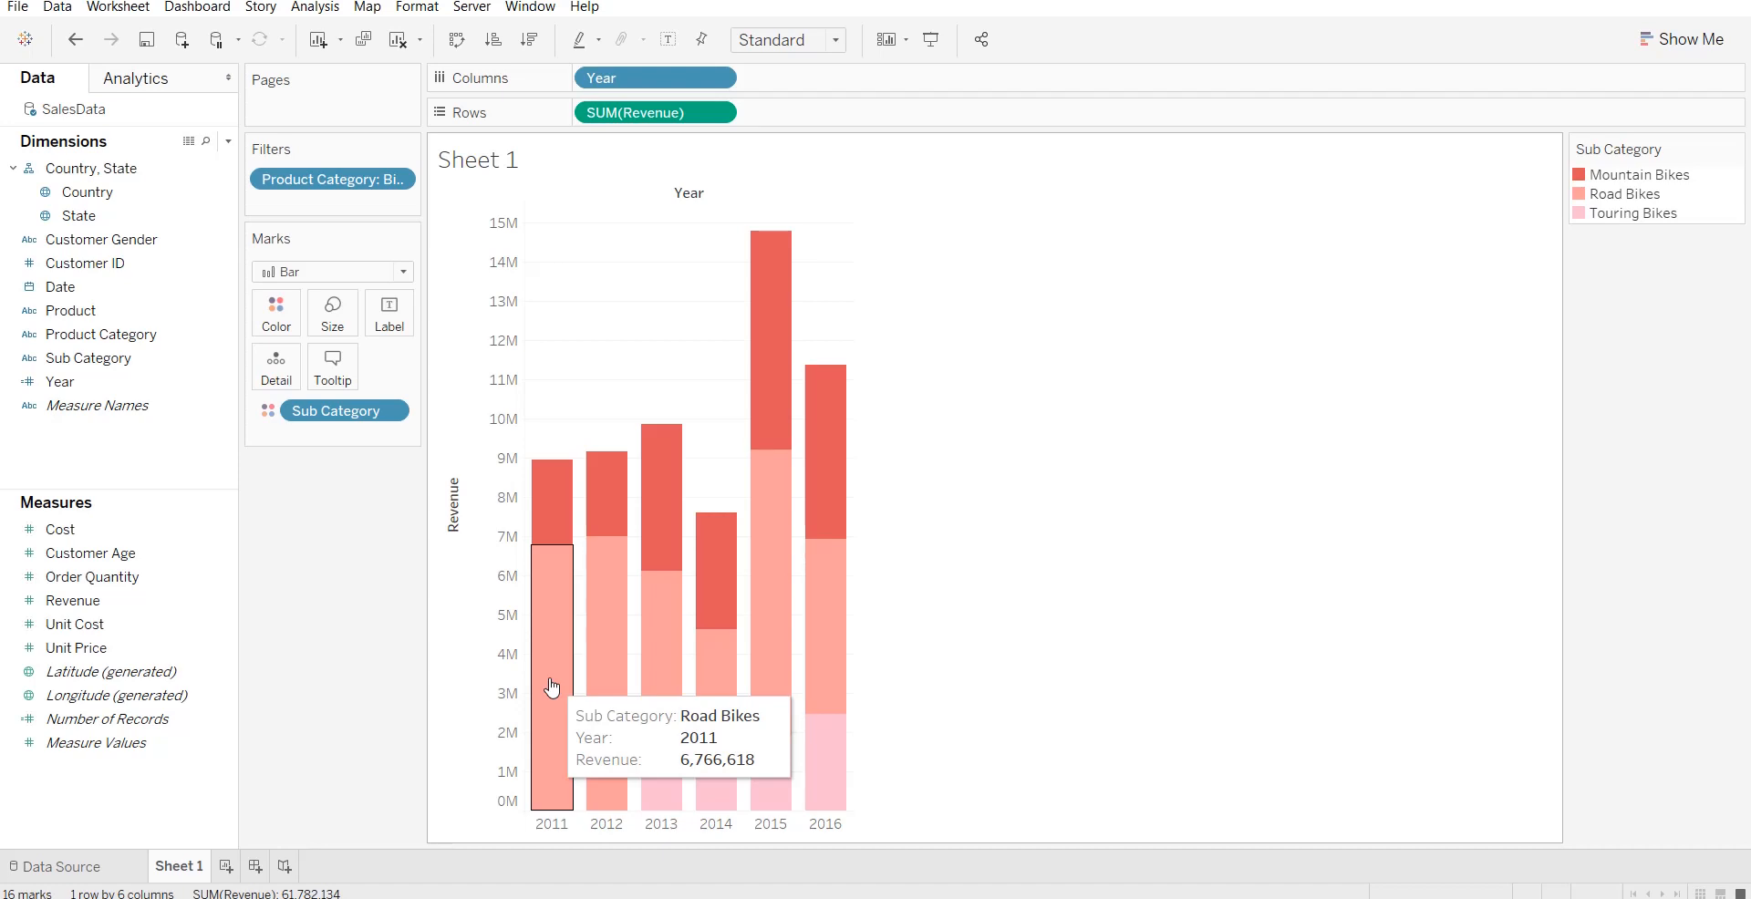
{"action": "mouse_move", "coordinate": [553, 515]}
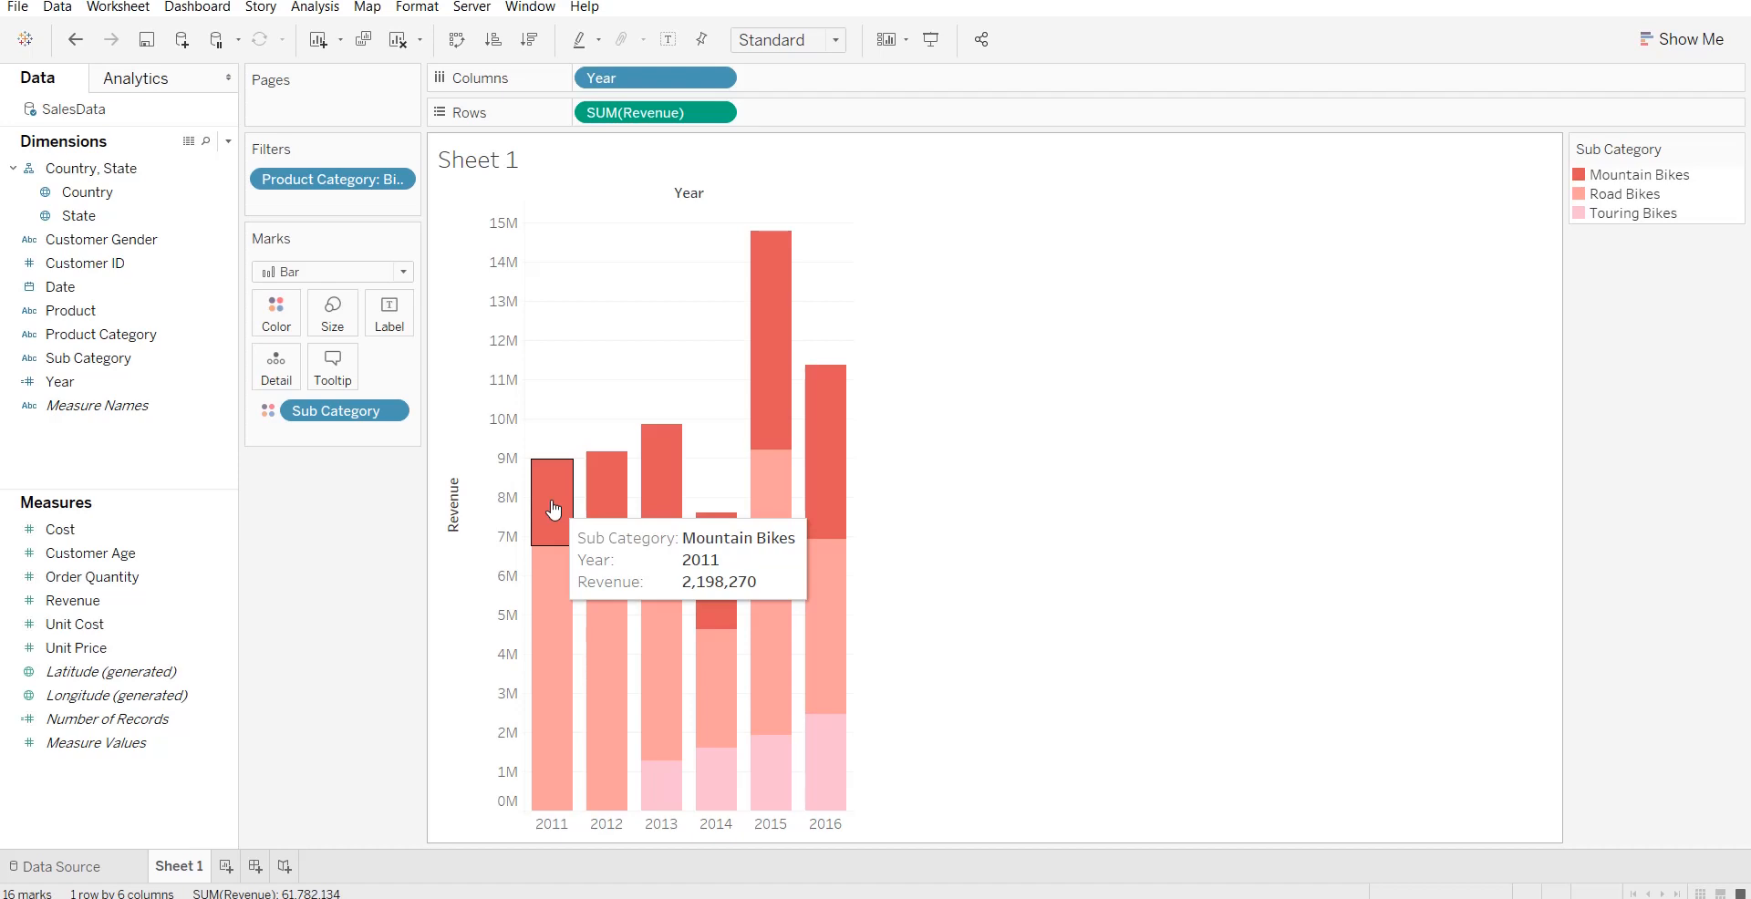
{"action": "left_click", "coordinate": [719, 114]}
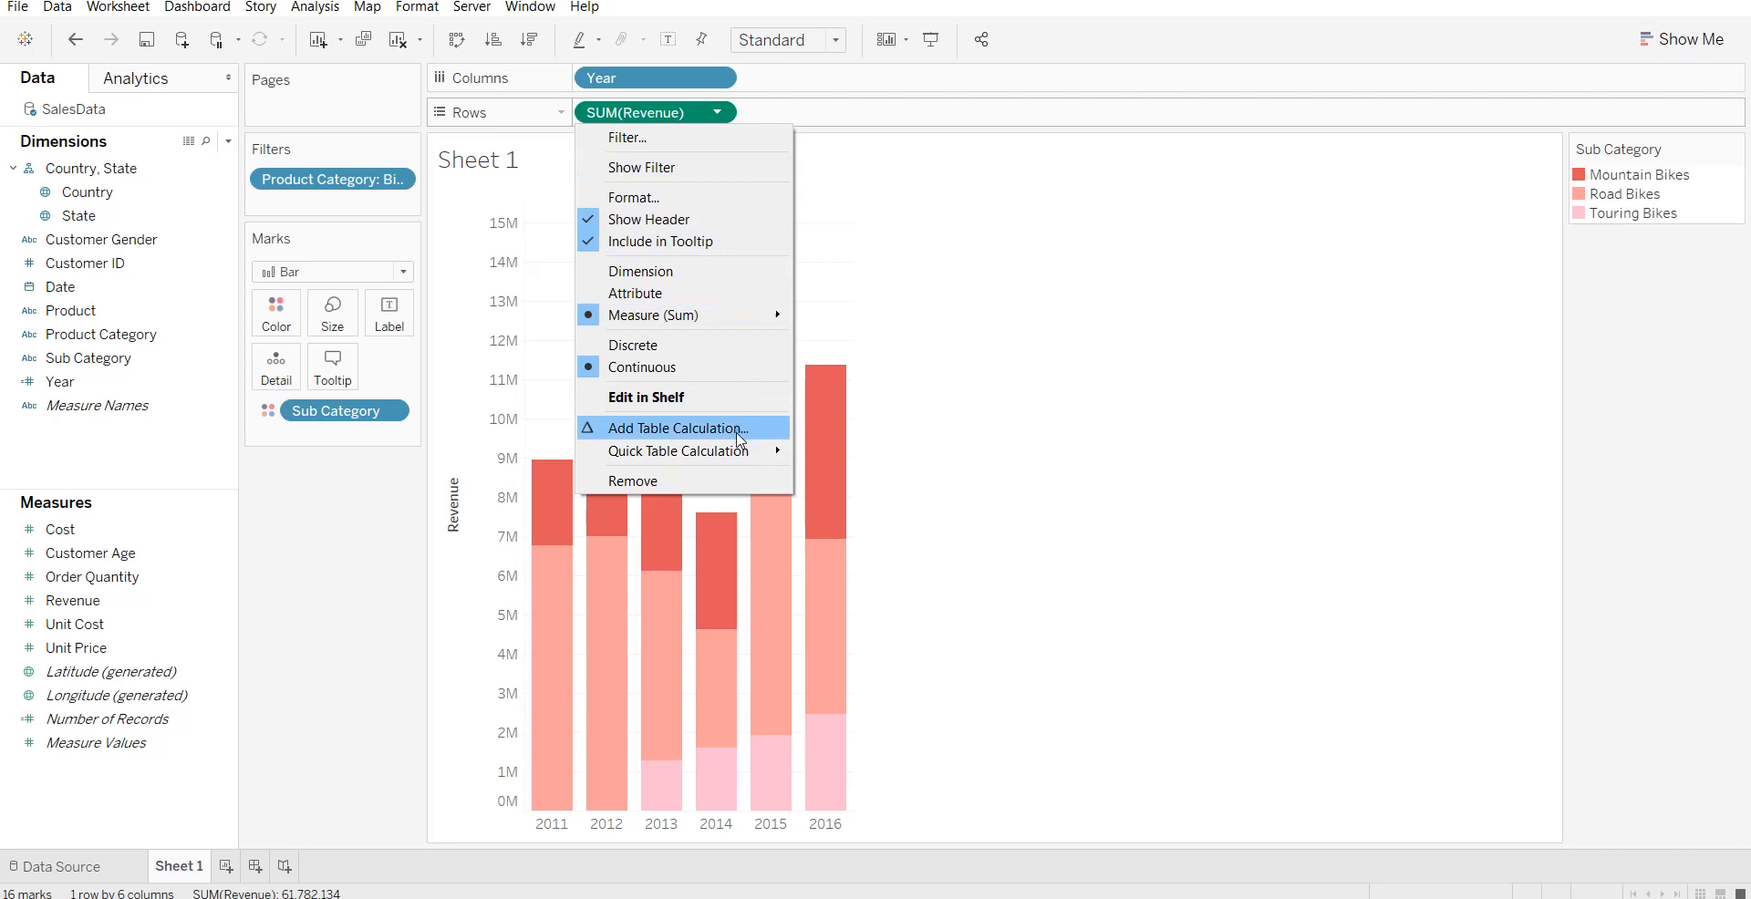
{"action": "mouse_move", "coordinate": [746, 454]}
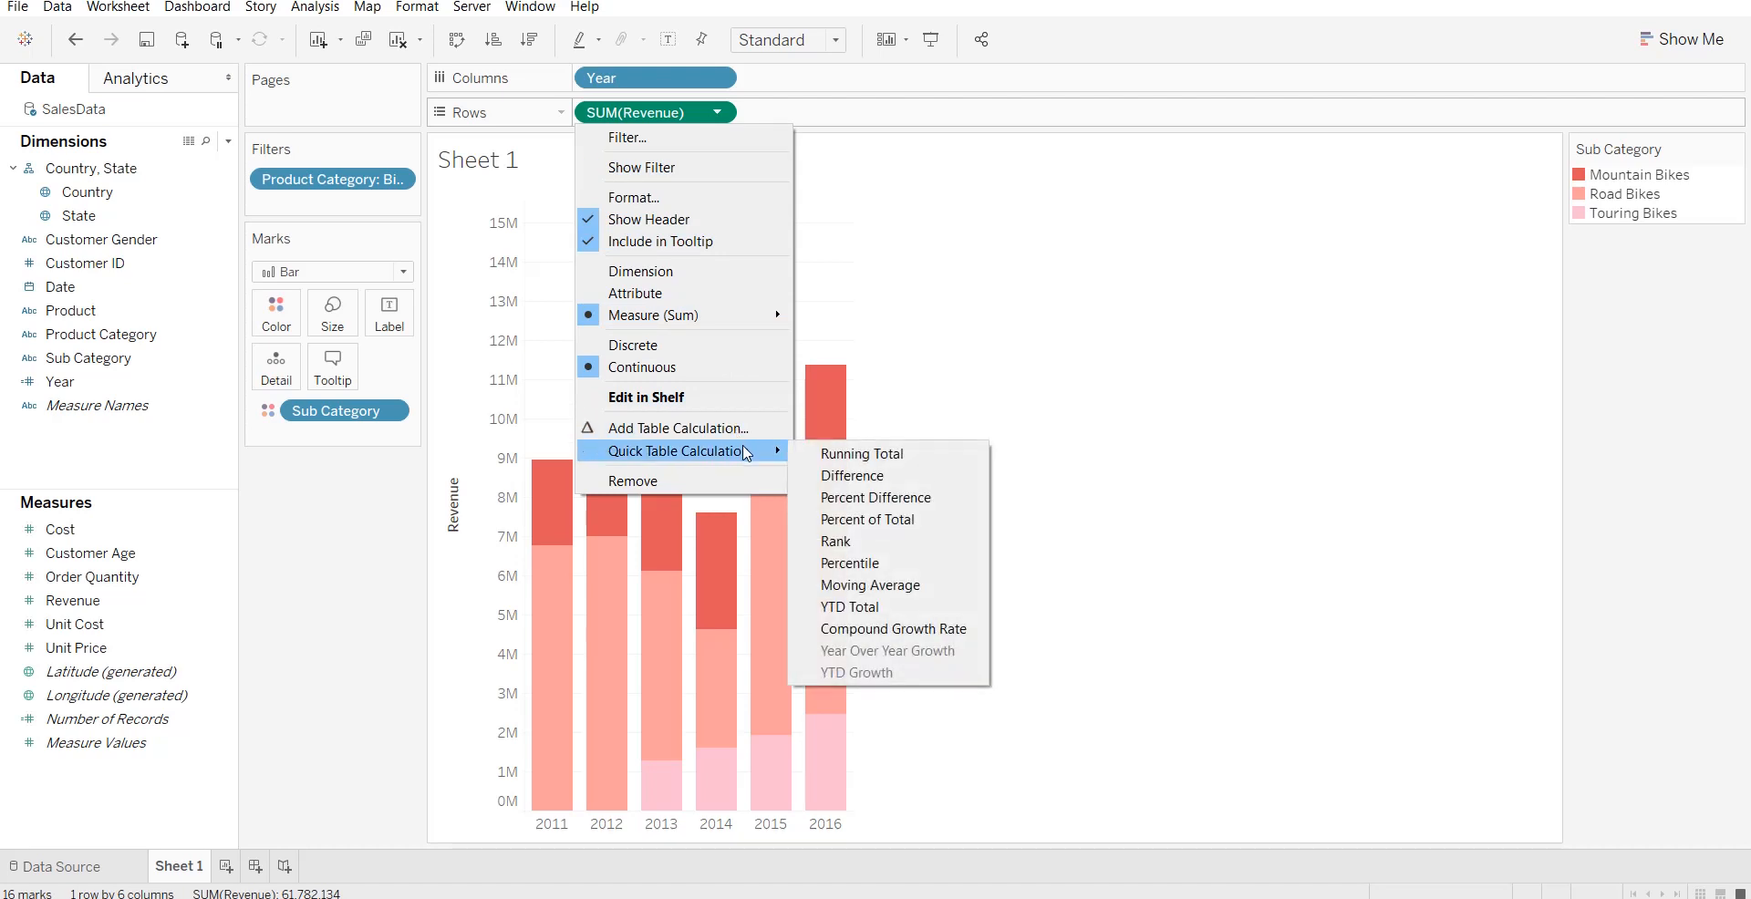
{"action": "left_click", "coordinate": [831, 456]}
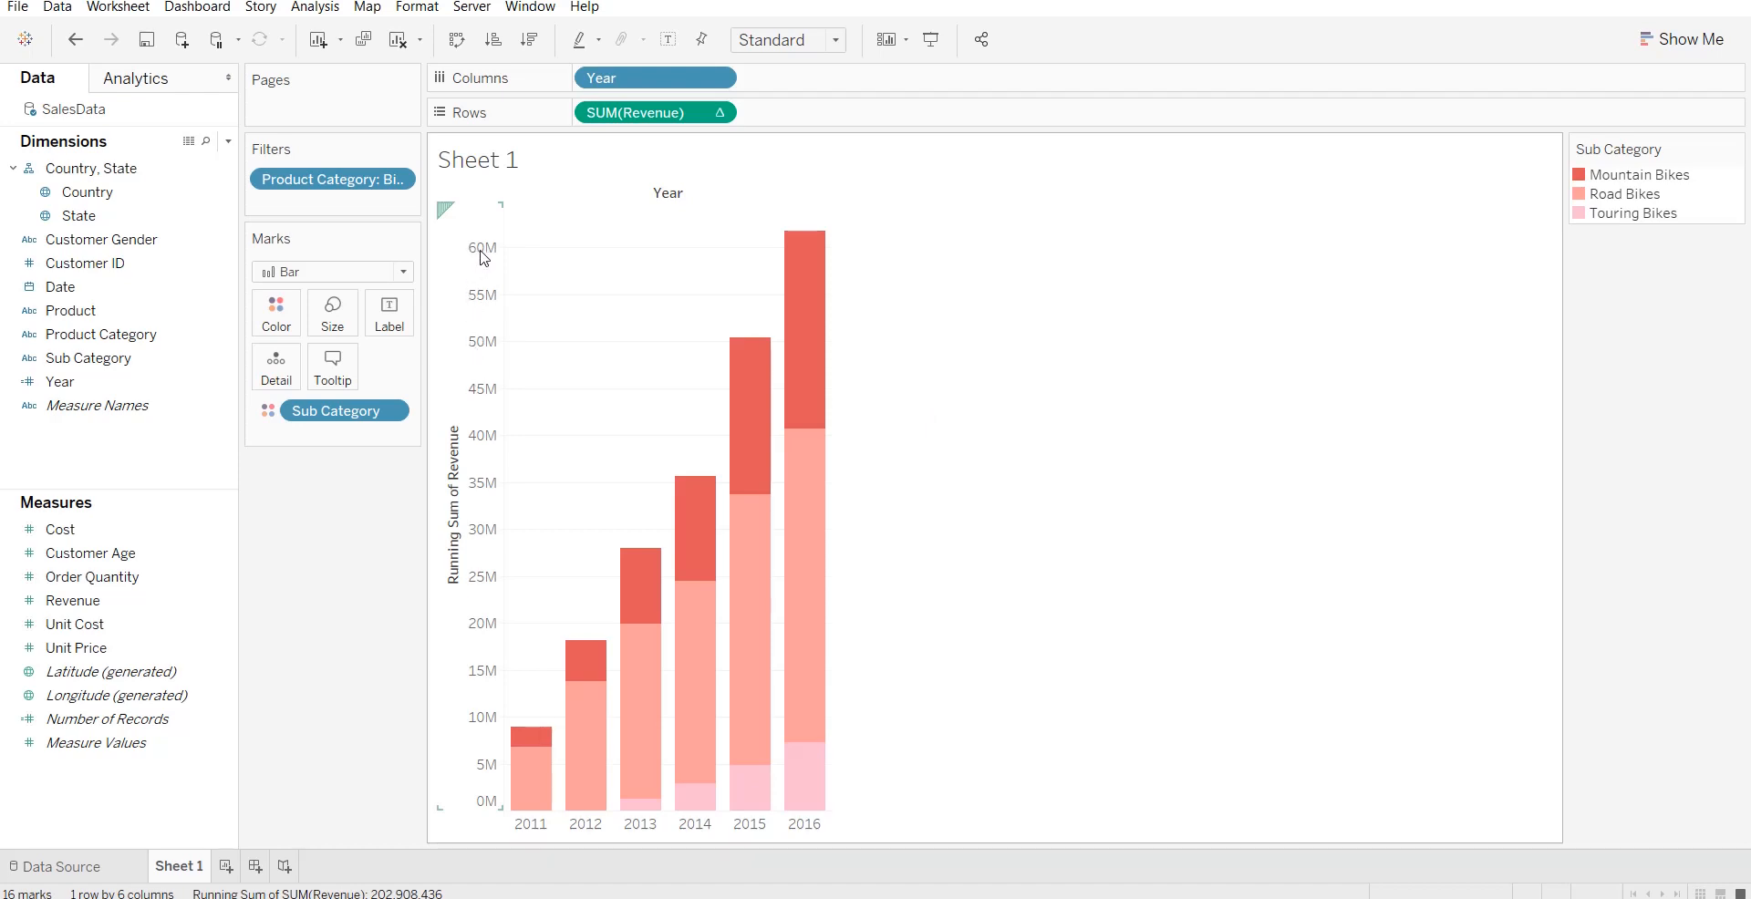
Switch to the slide presentation to read the task questions about the yearly running total, and return to Sheet 1 in Tableau.
{"action": "mouse_move", "coordinate": [788, 257]}
{"action": "mouse_move", "coordinate": [533, 782]}
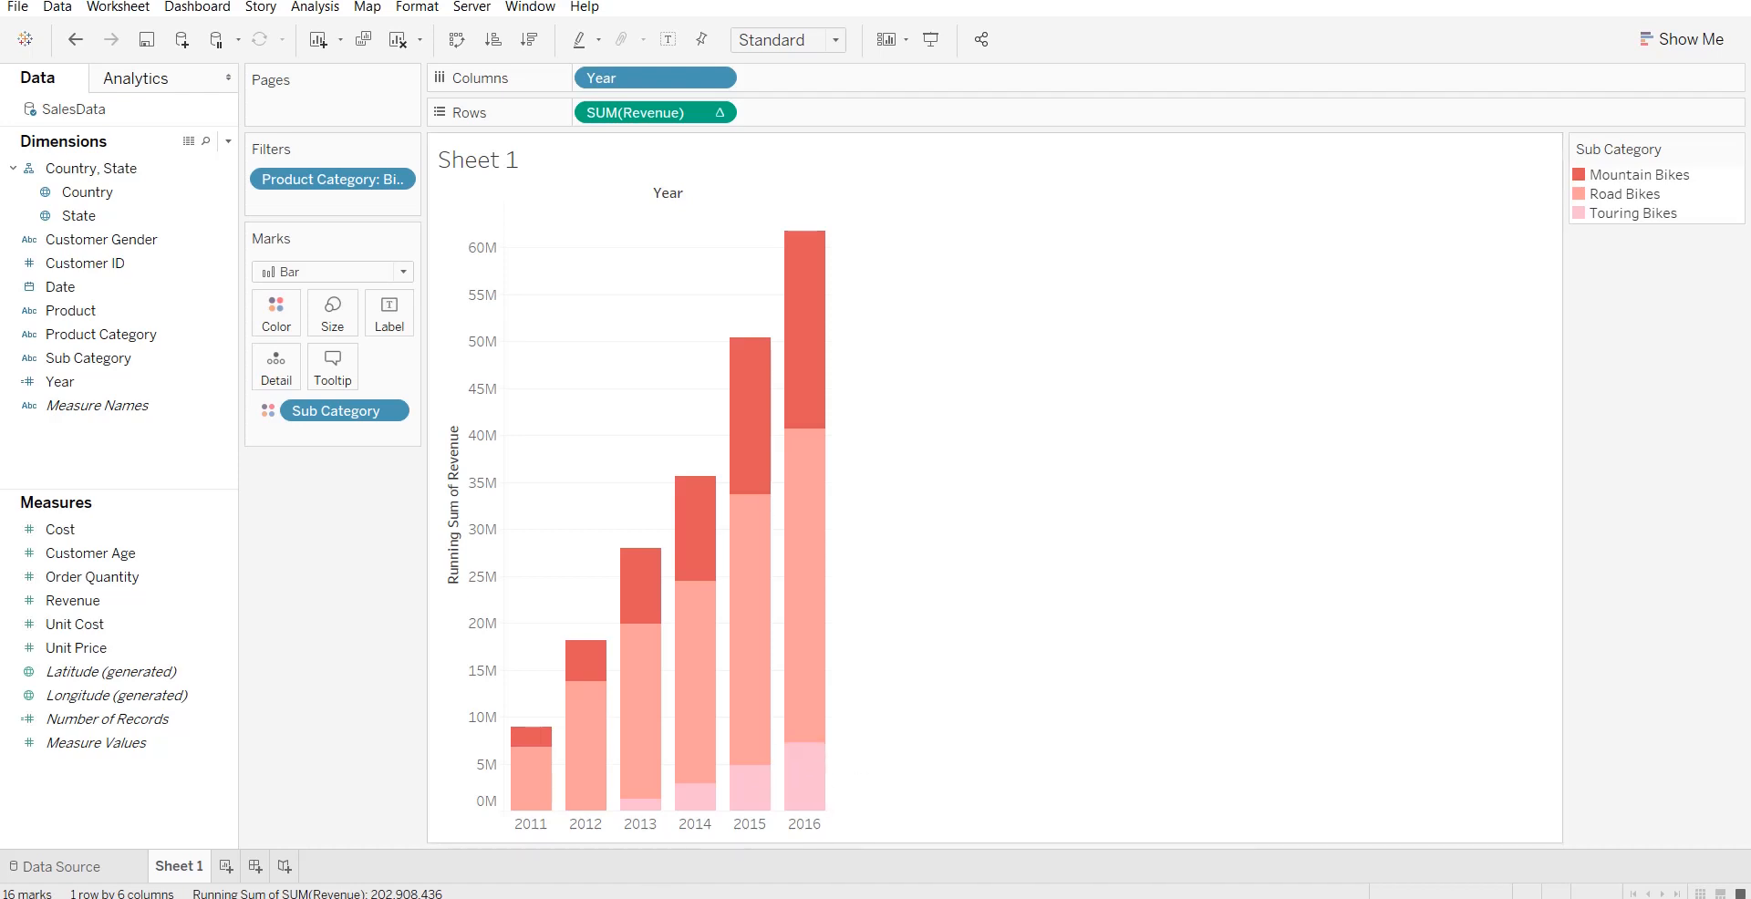
{"action": "left_click", "coordinate": [591, 895]}
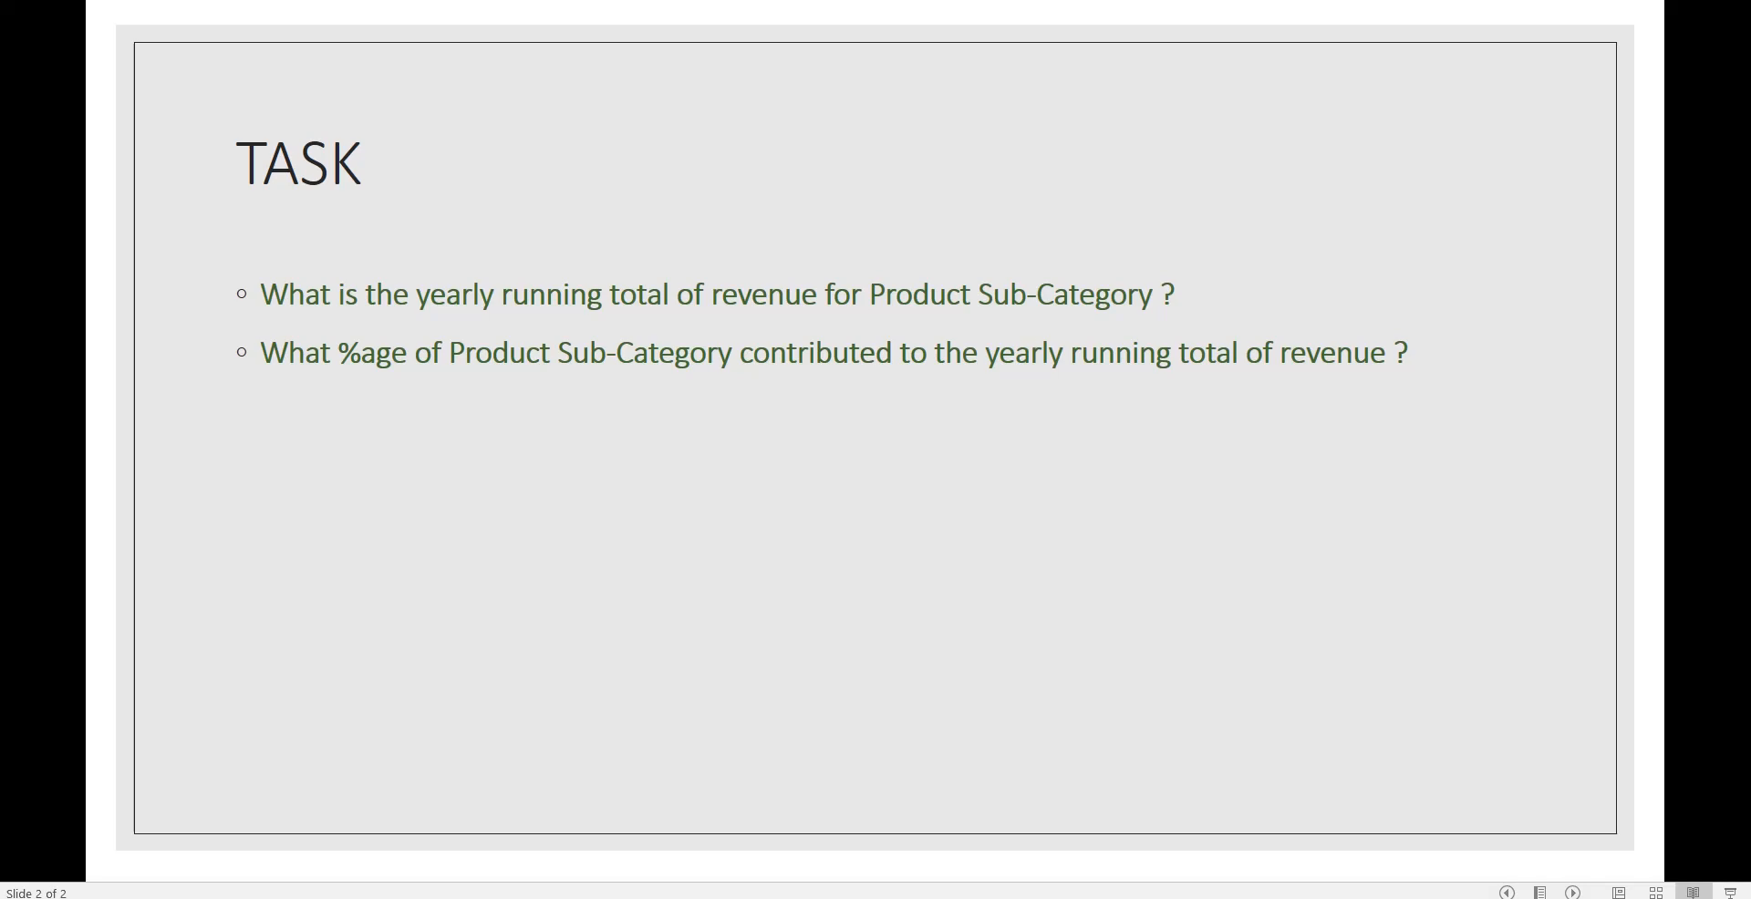
{"action": "key", "text": "alt+Tab"}
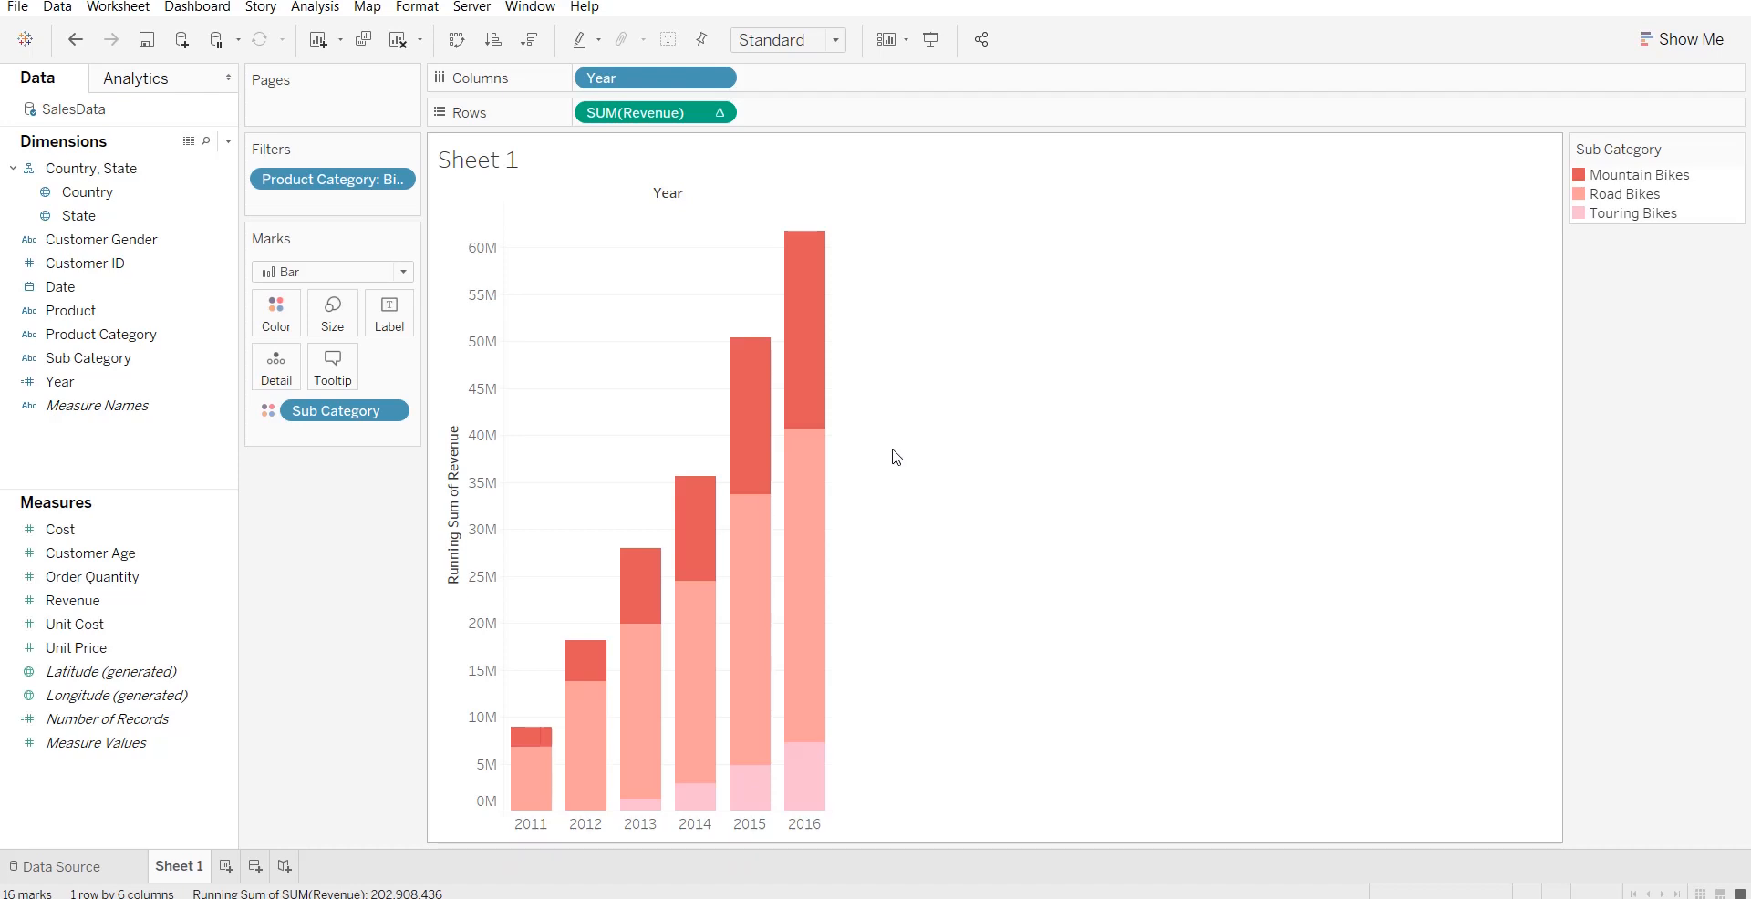
Edit the SUM(Revenue) table calculation, adding a secondary Percent of Total calculation computed using Table (down).
{"action": "left_click", "coordinate": [719, 113]}
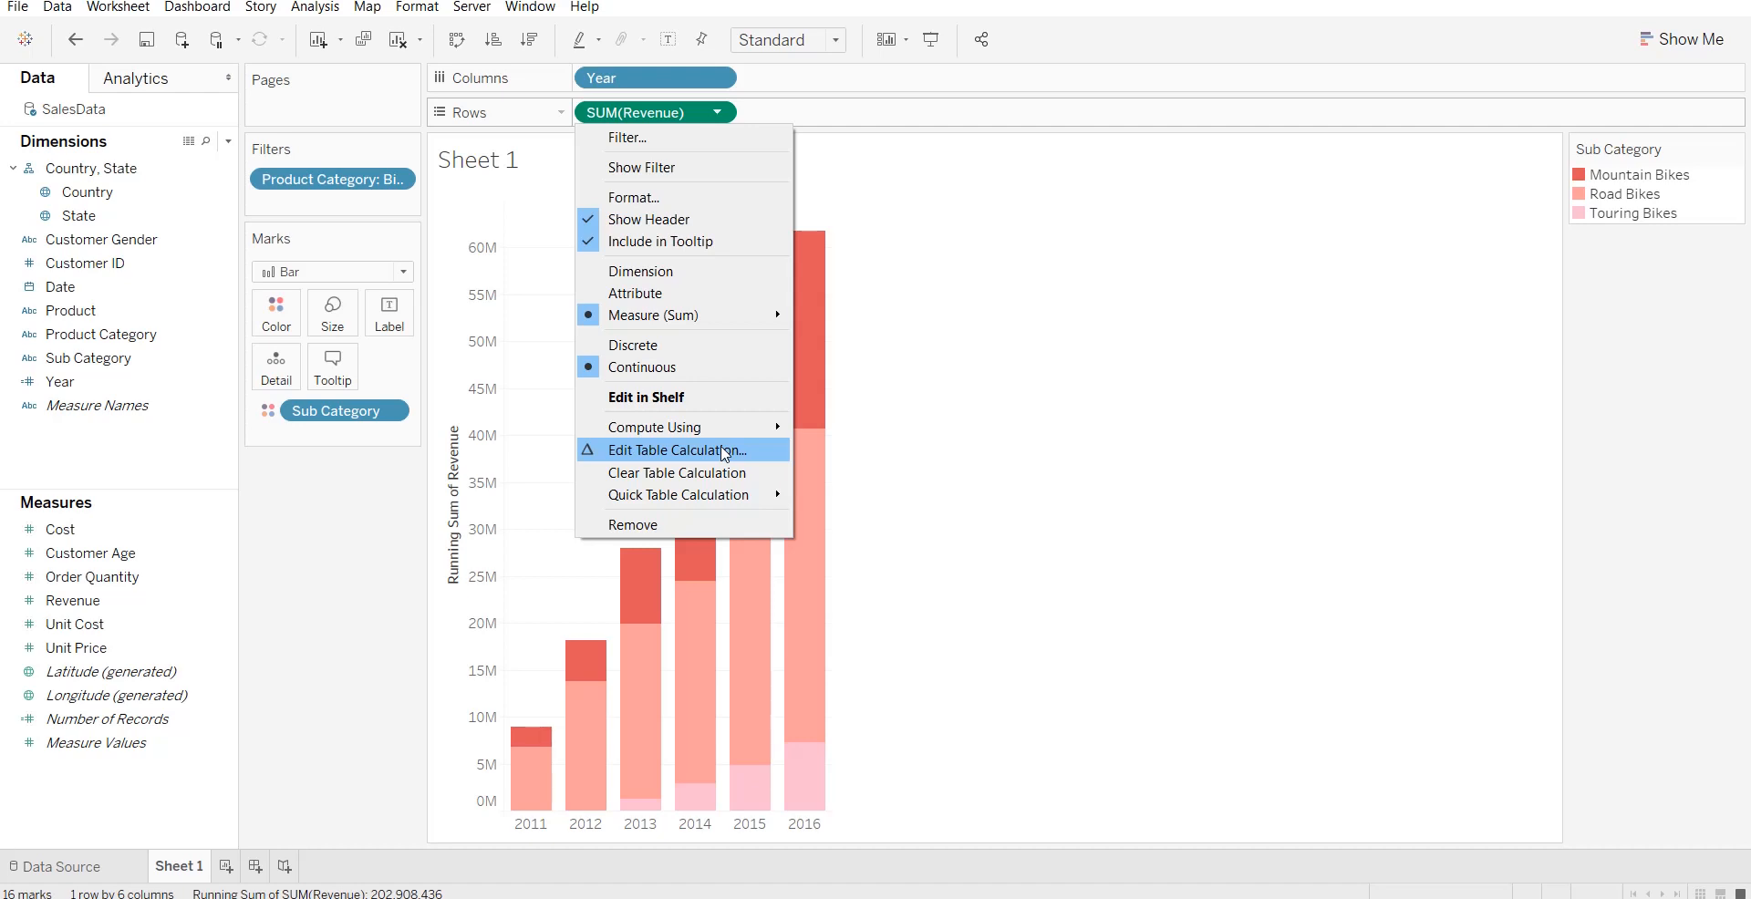
{"action": "left_click", "coordinate": [725, 452]}
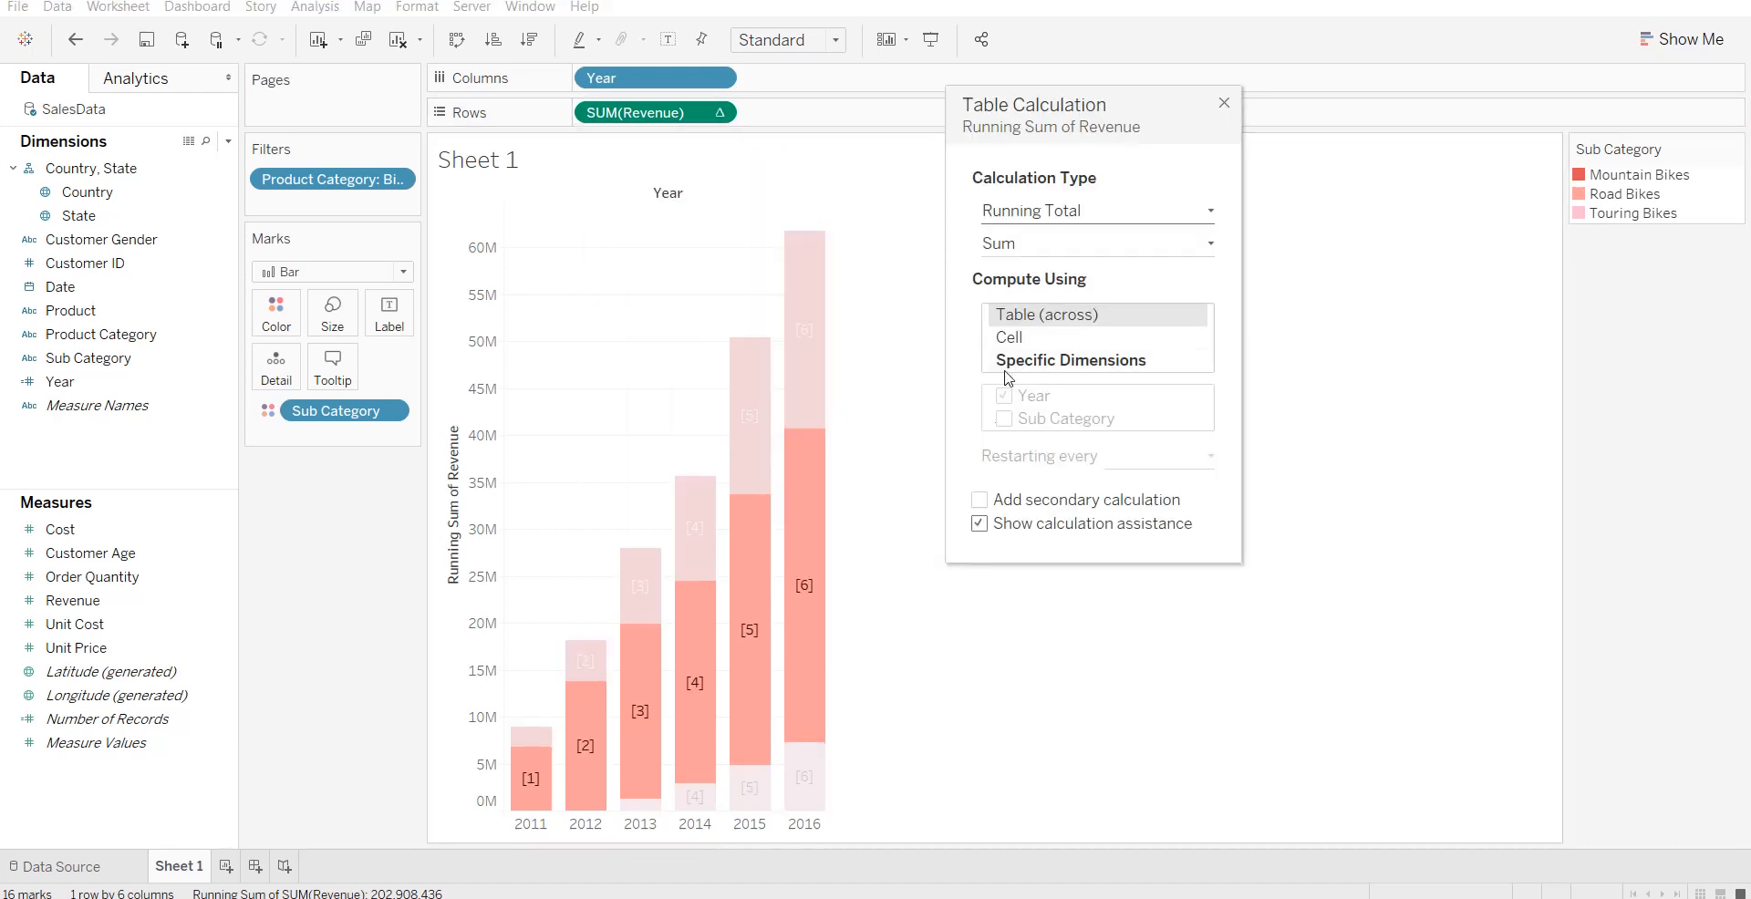
{"action": "left_click", "coordinate": [979, 500]}
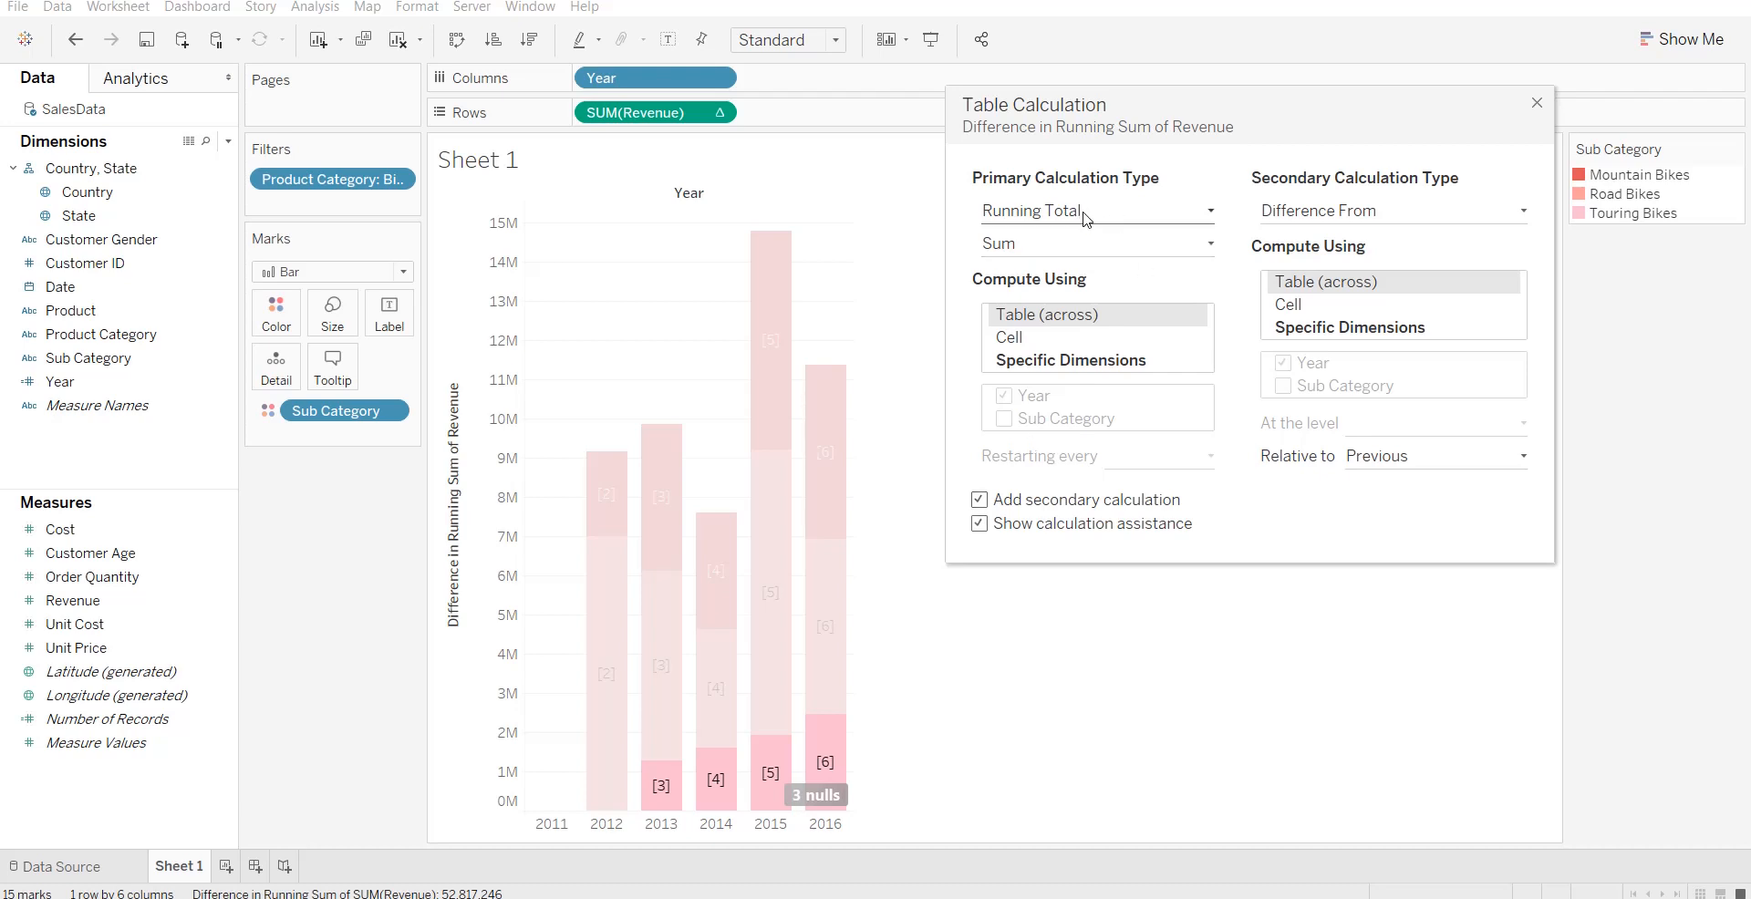
{"action": "left_click", "coordinate": [1388, 216]}
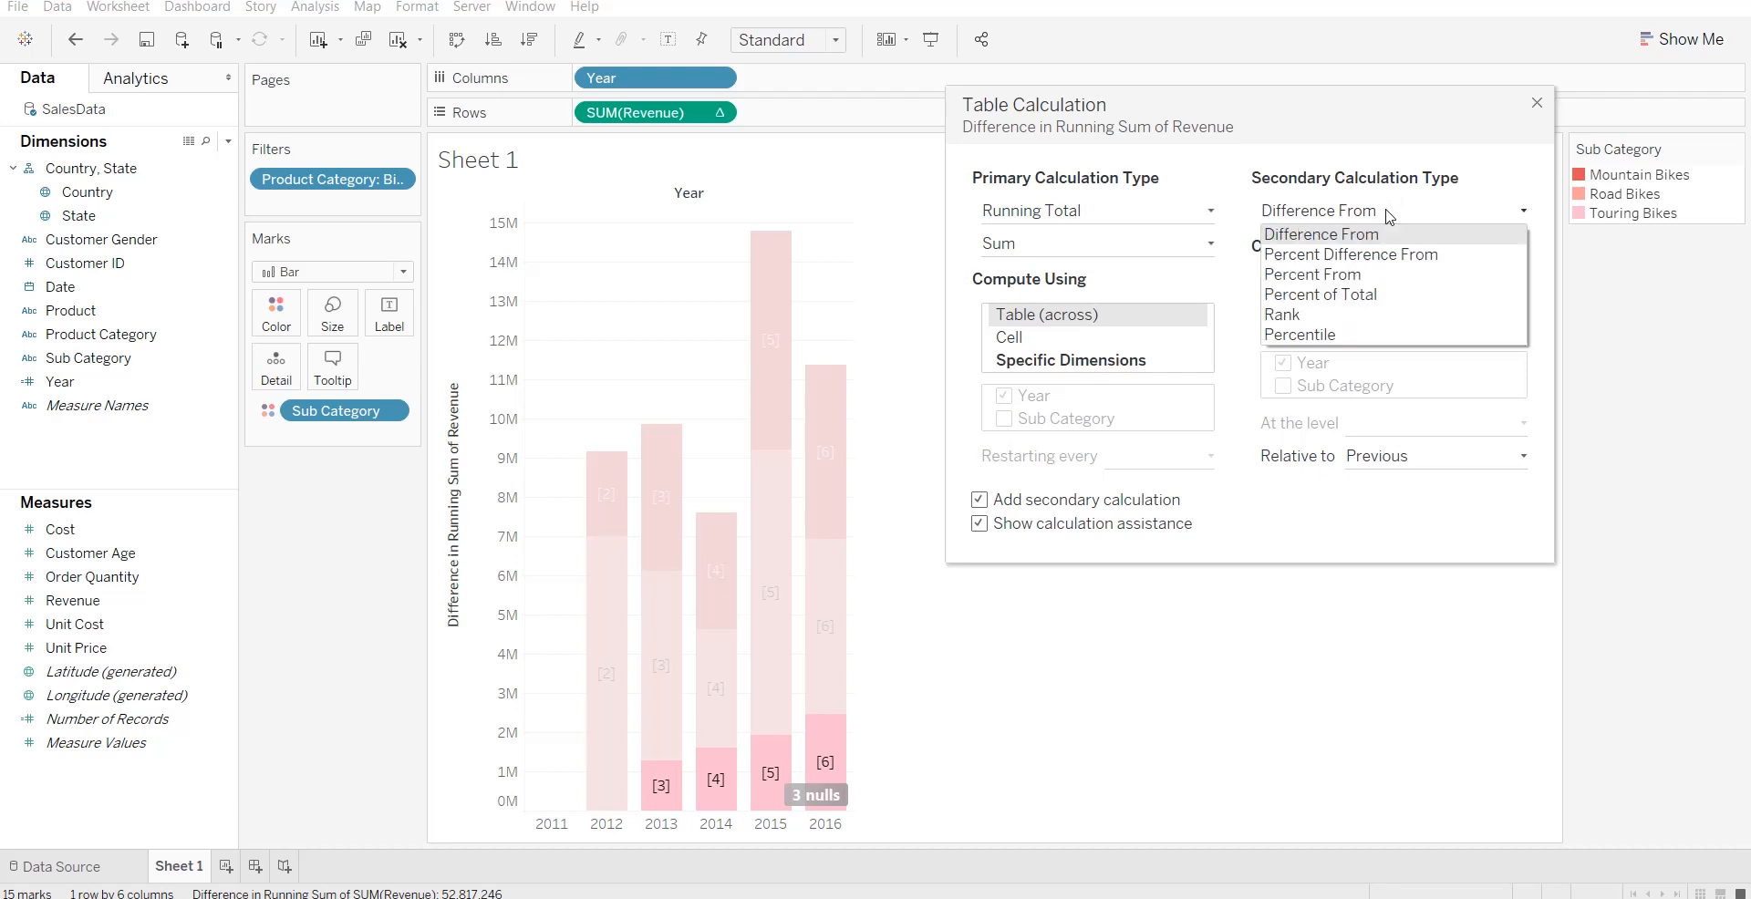
{"action": "left_click", "coordinate": [1324, 294]}
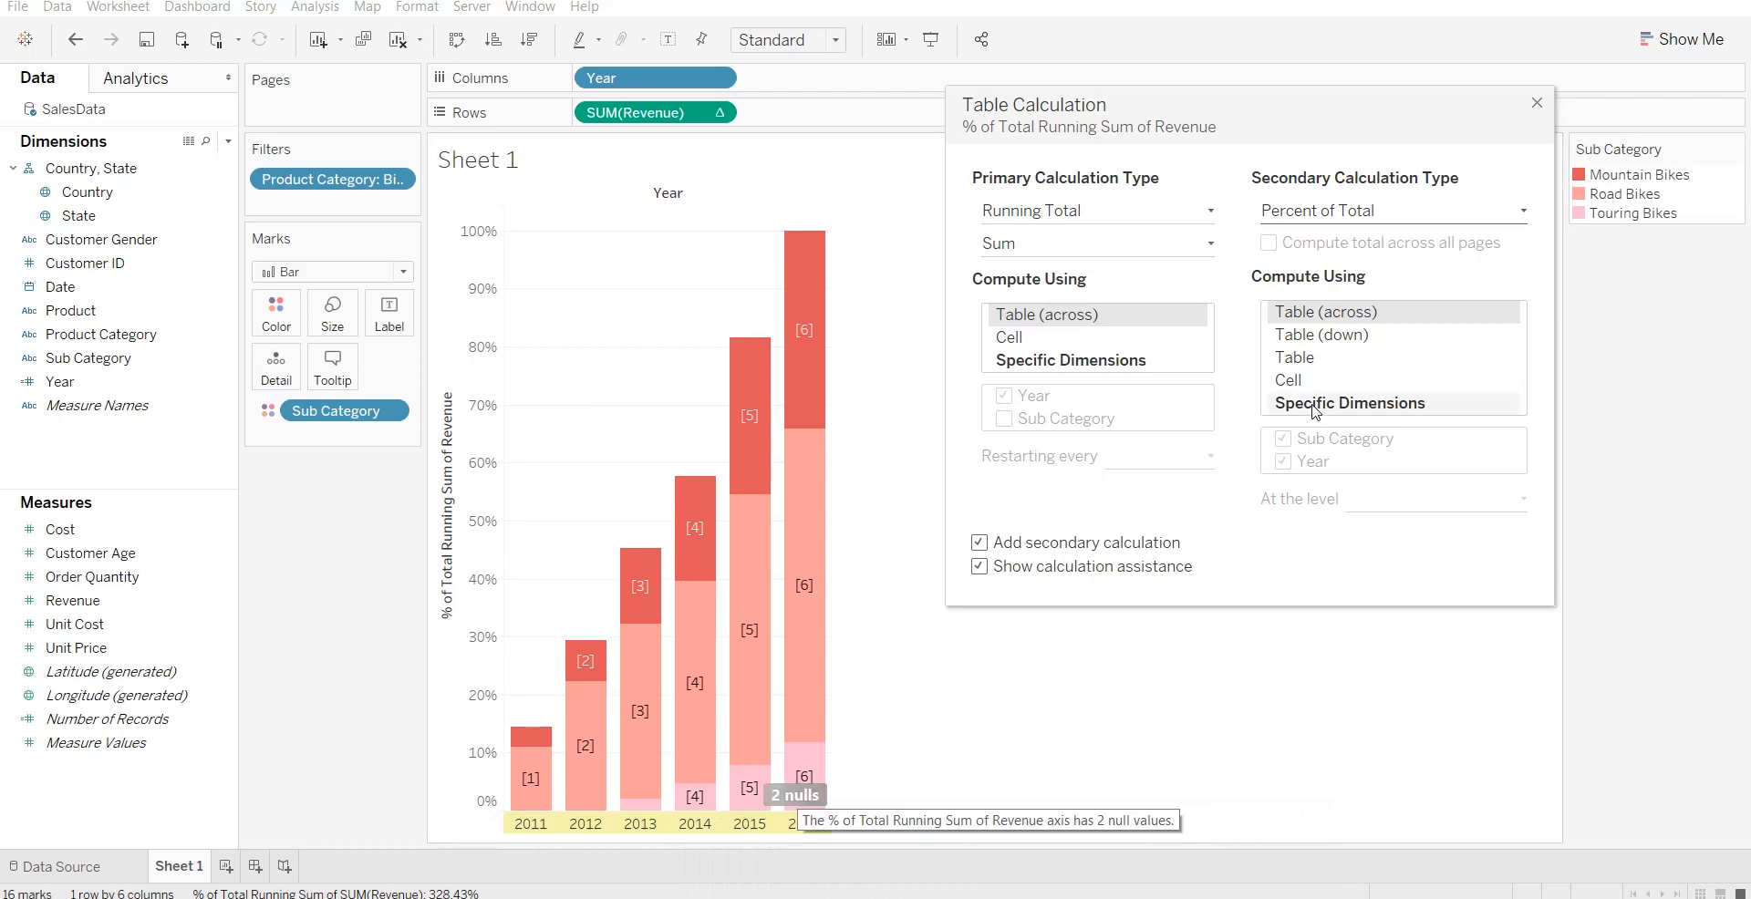
{"action": "left_click", "coordinate": [1335, 338]}
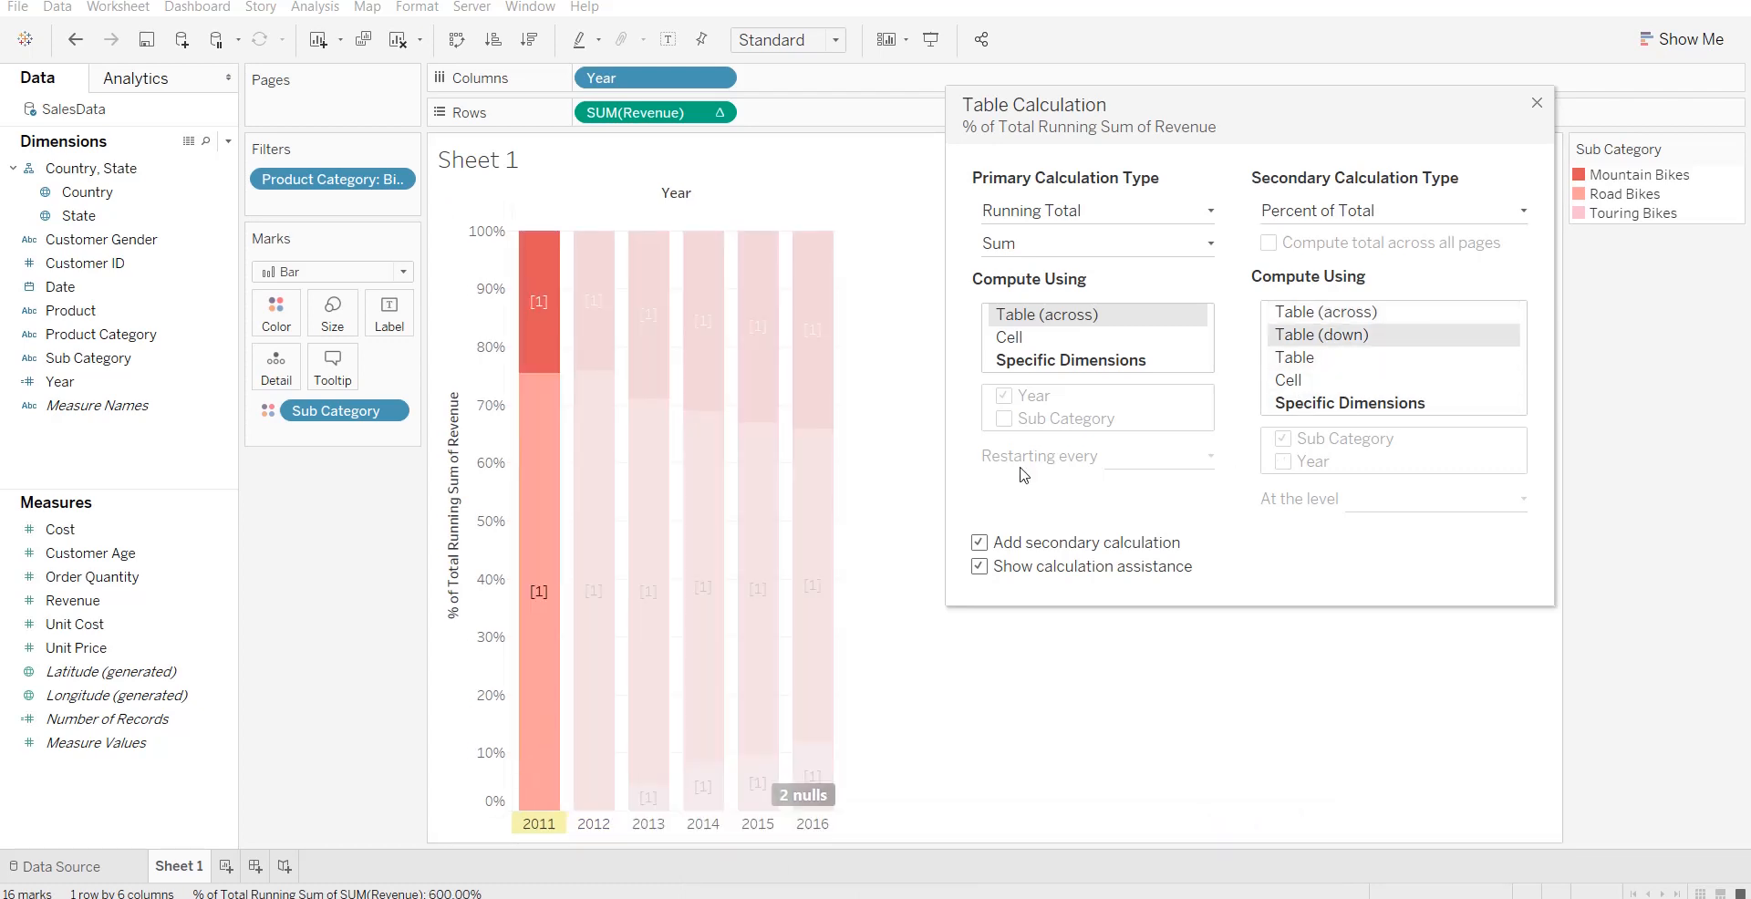
{"action": "mouse_move", "coordinate": [815, 344]}
{"action": "left_click", "coordinate": [1538, 105]}
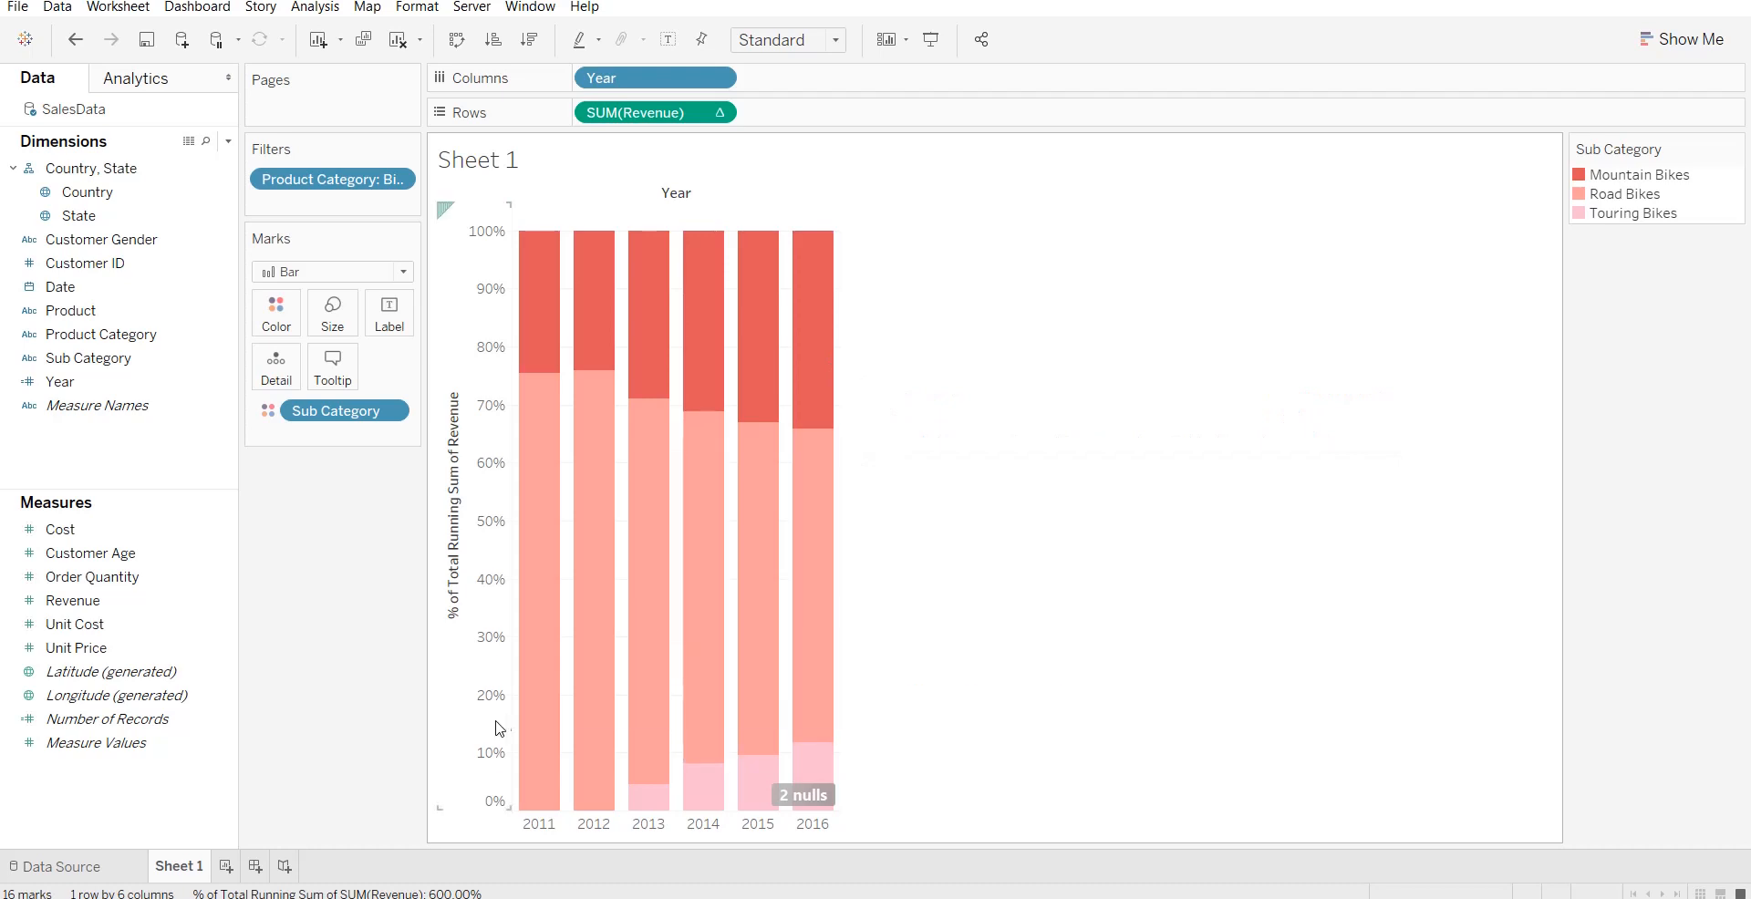
Add a new blank worksheet to the workbook.
{"action": "mouse_move", "coordinate": [628, 727]}
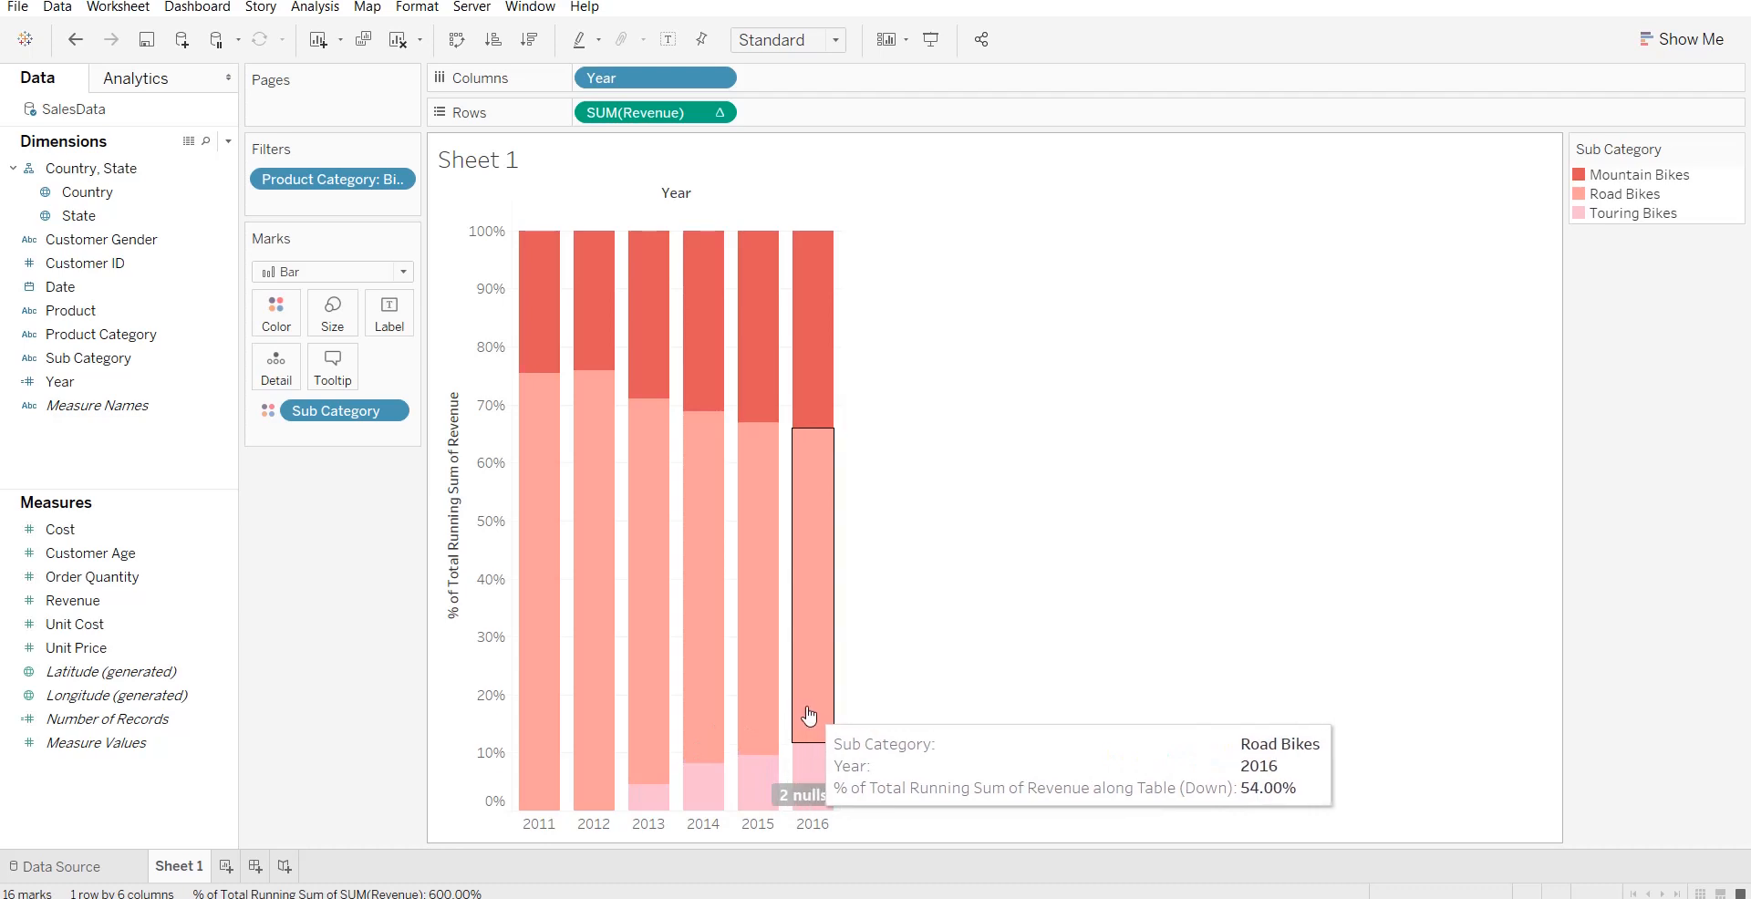
{"action": "mouse_move", "coordinate": [520, 734]}
{"action": "mouse_move", "coordinate": [802, 666]}
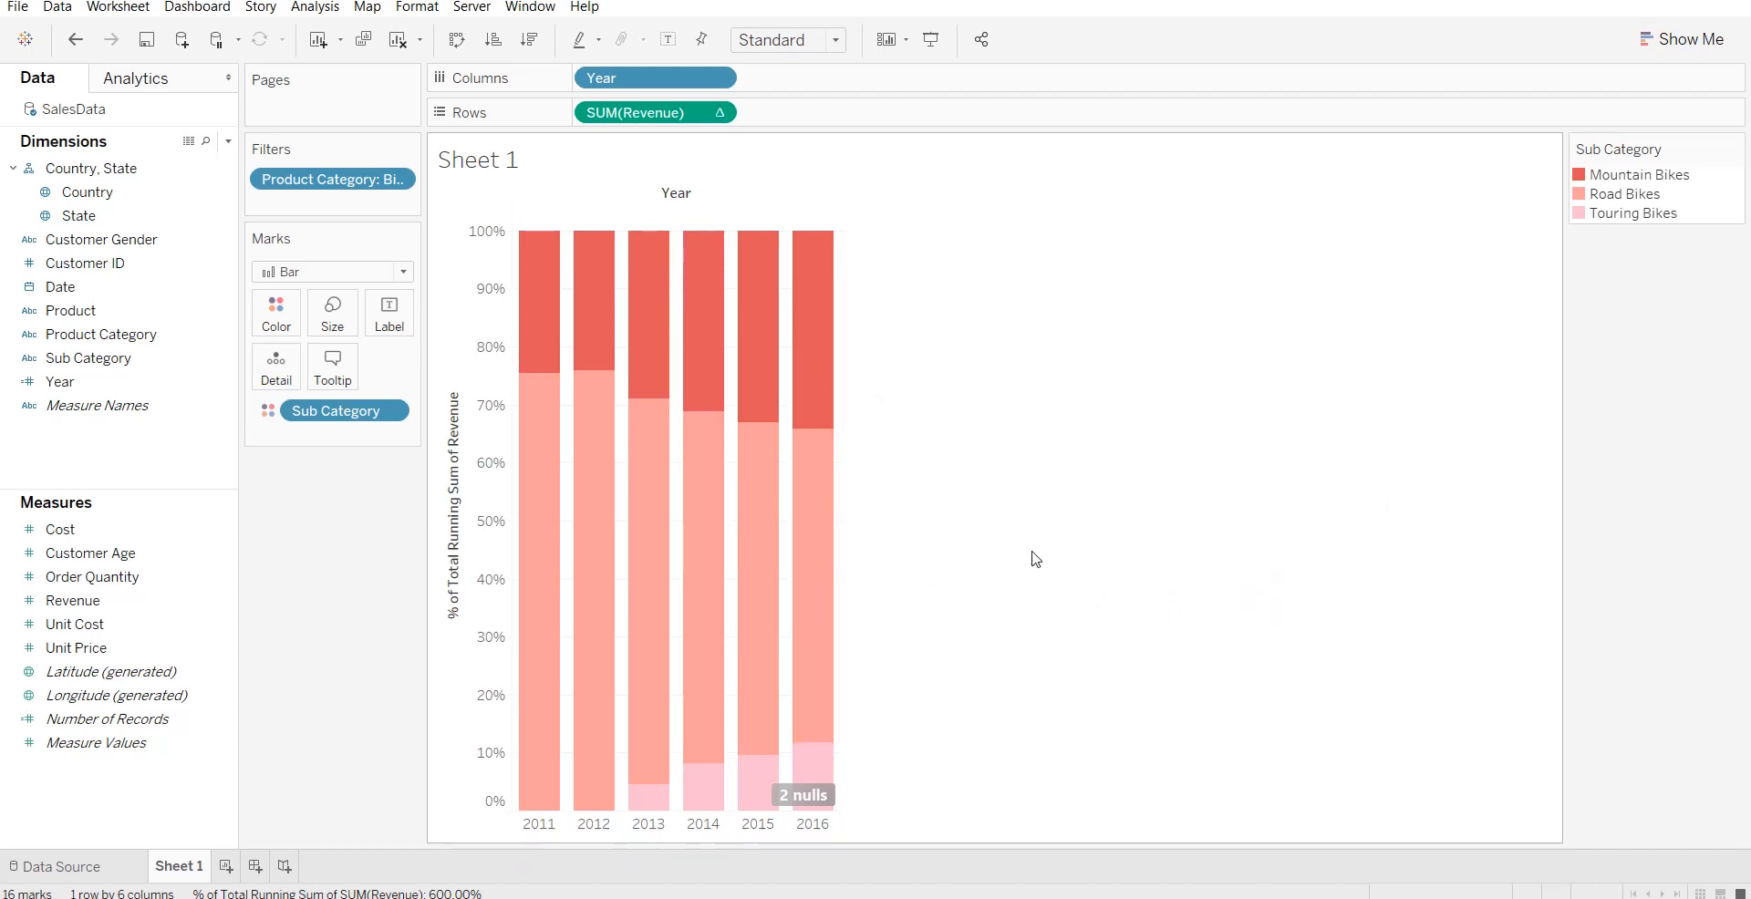
{"action": "key", "text": "ctrl+m"}
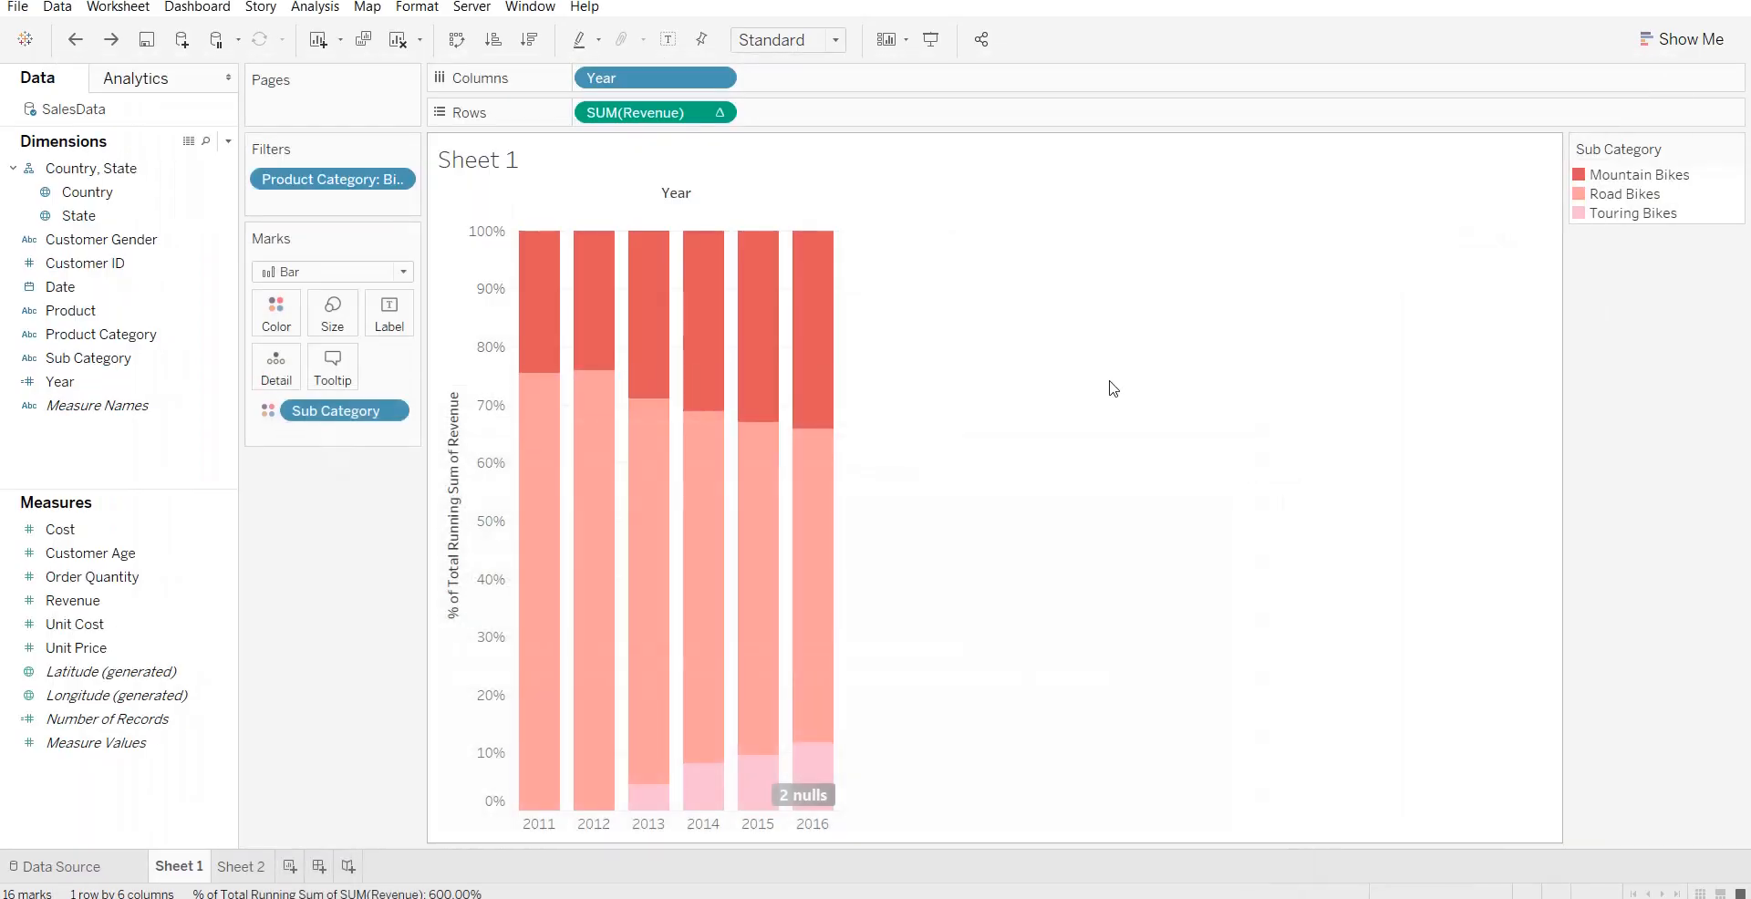
On Sheet 2, add a Percent of Total table calculation to SUM(Revenue), computed using Table (down).
{"action": "mouse_move", "coordinate": [753, 546]}
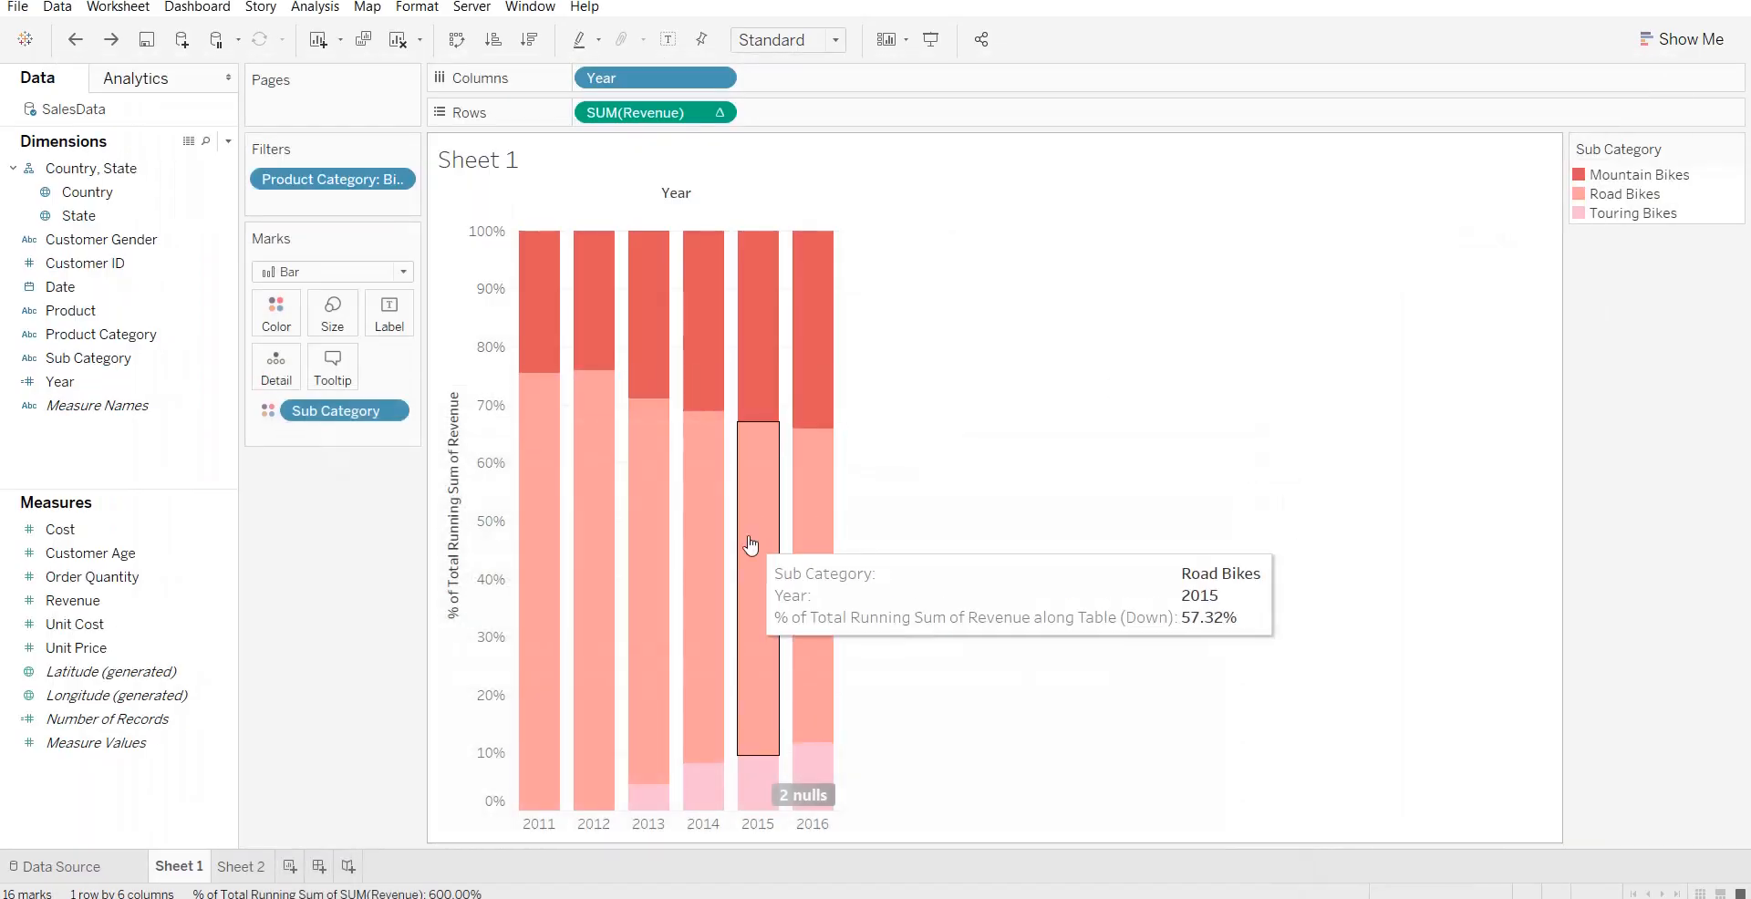
{"action": "left_click", "coordinate": [243, 868]}
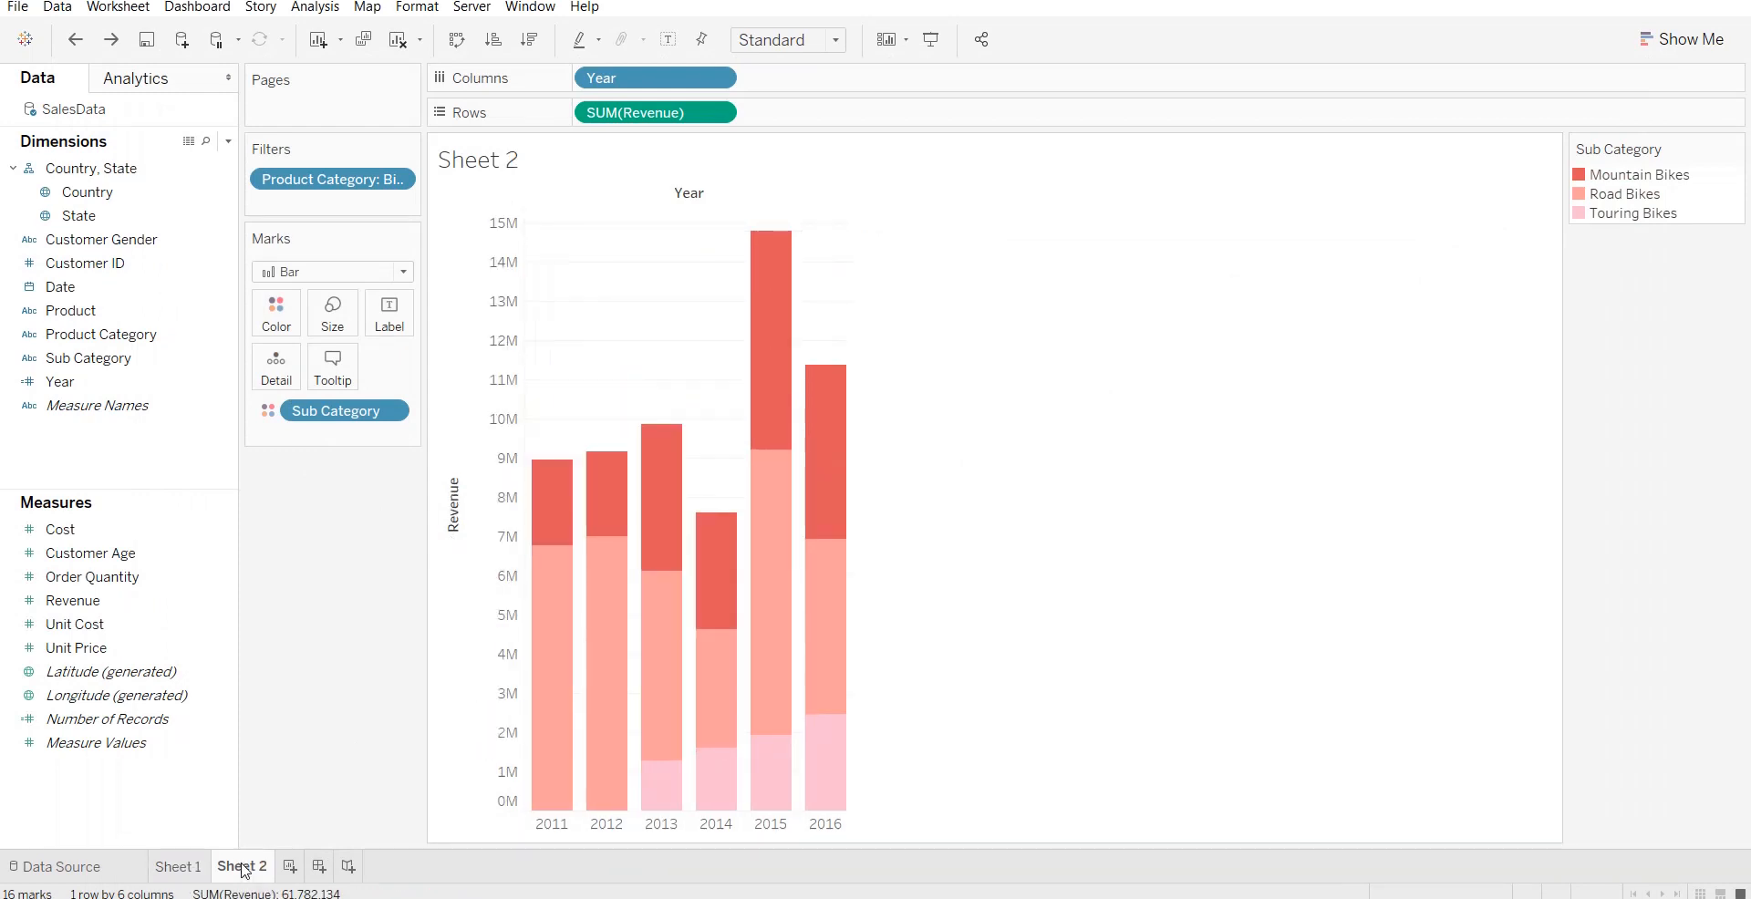
{"action": "mouse_move", "coordinate": [679, 691]}
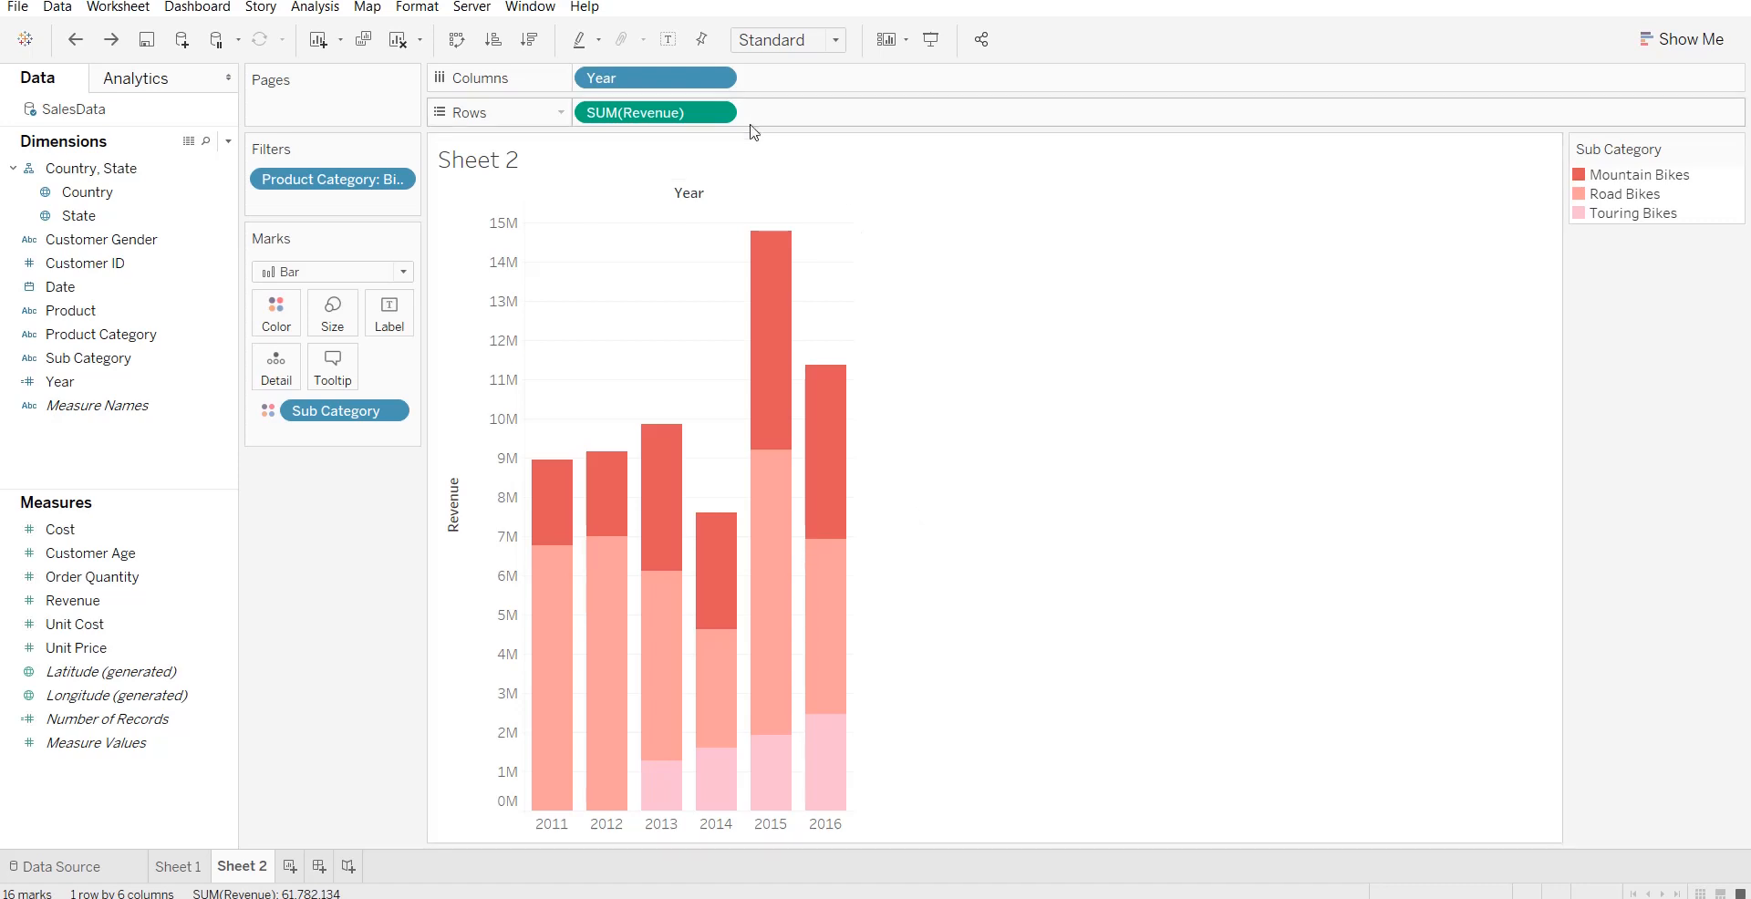
{"action": "left_click", "coordinate": [718, 113]}
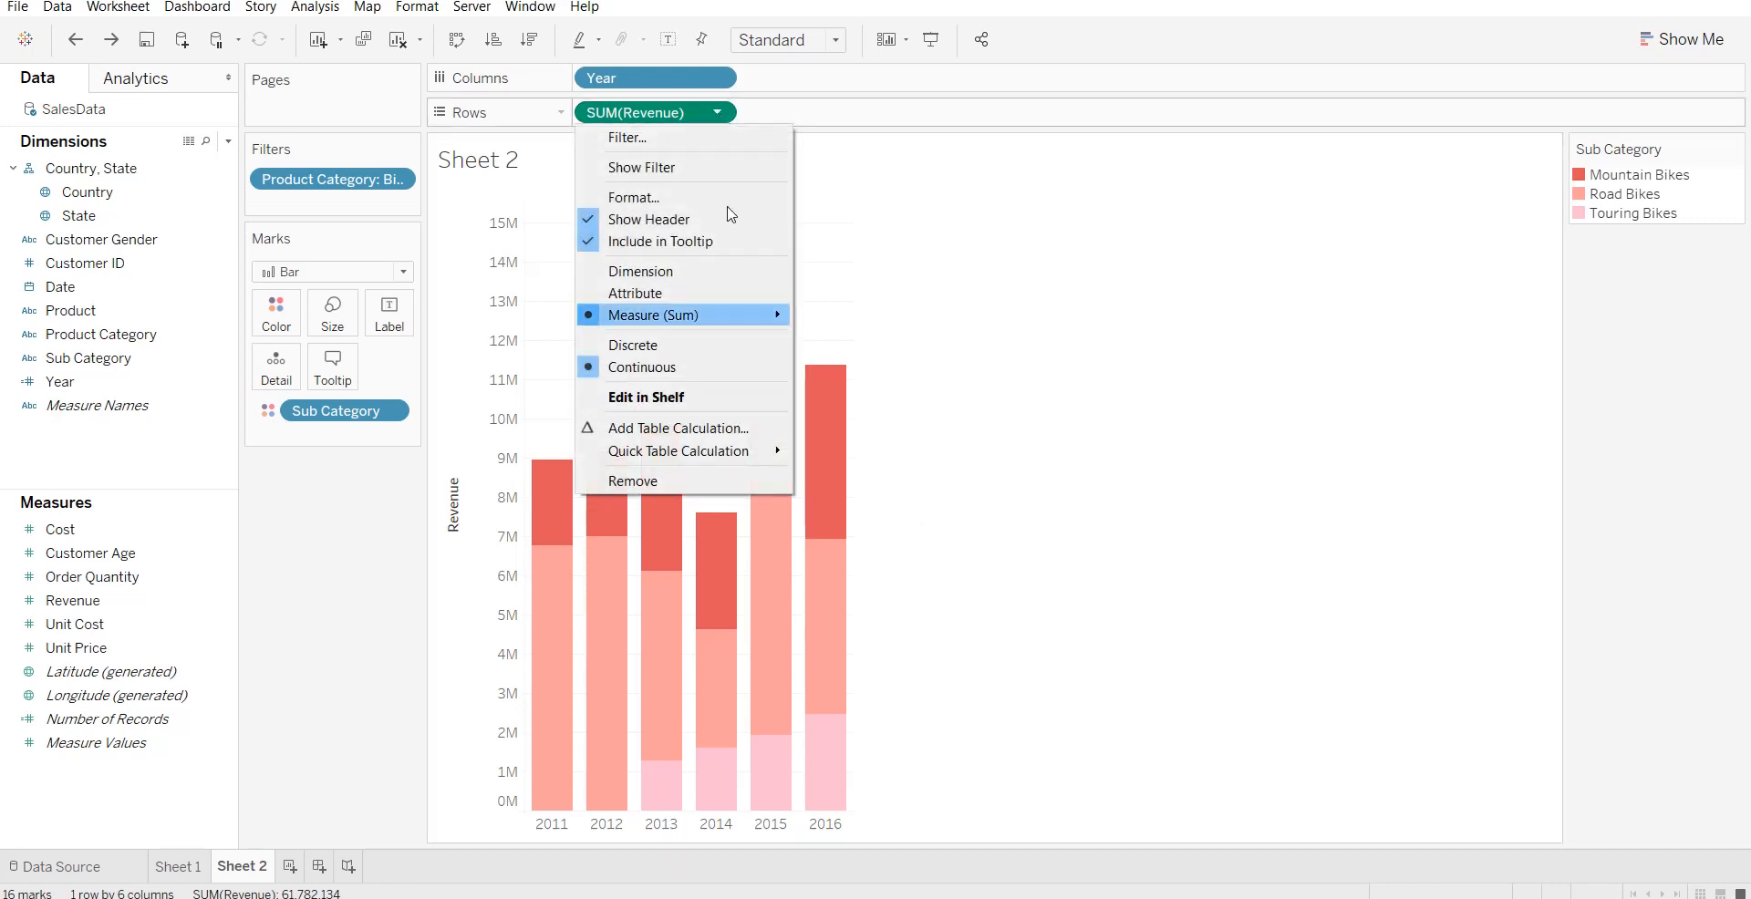
{"action": "left_click", "coordinate": [727, 427]}
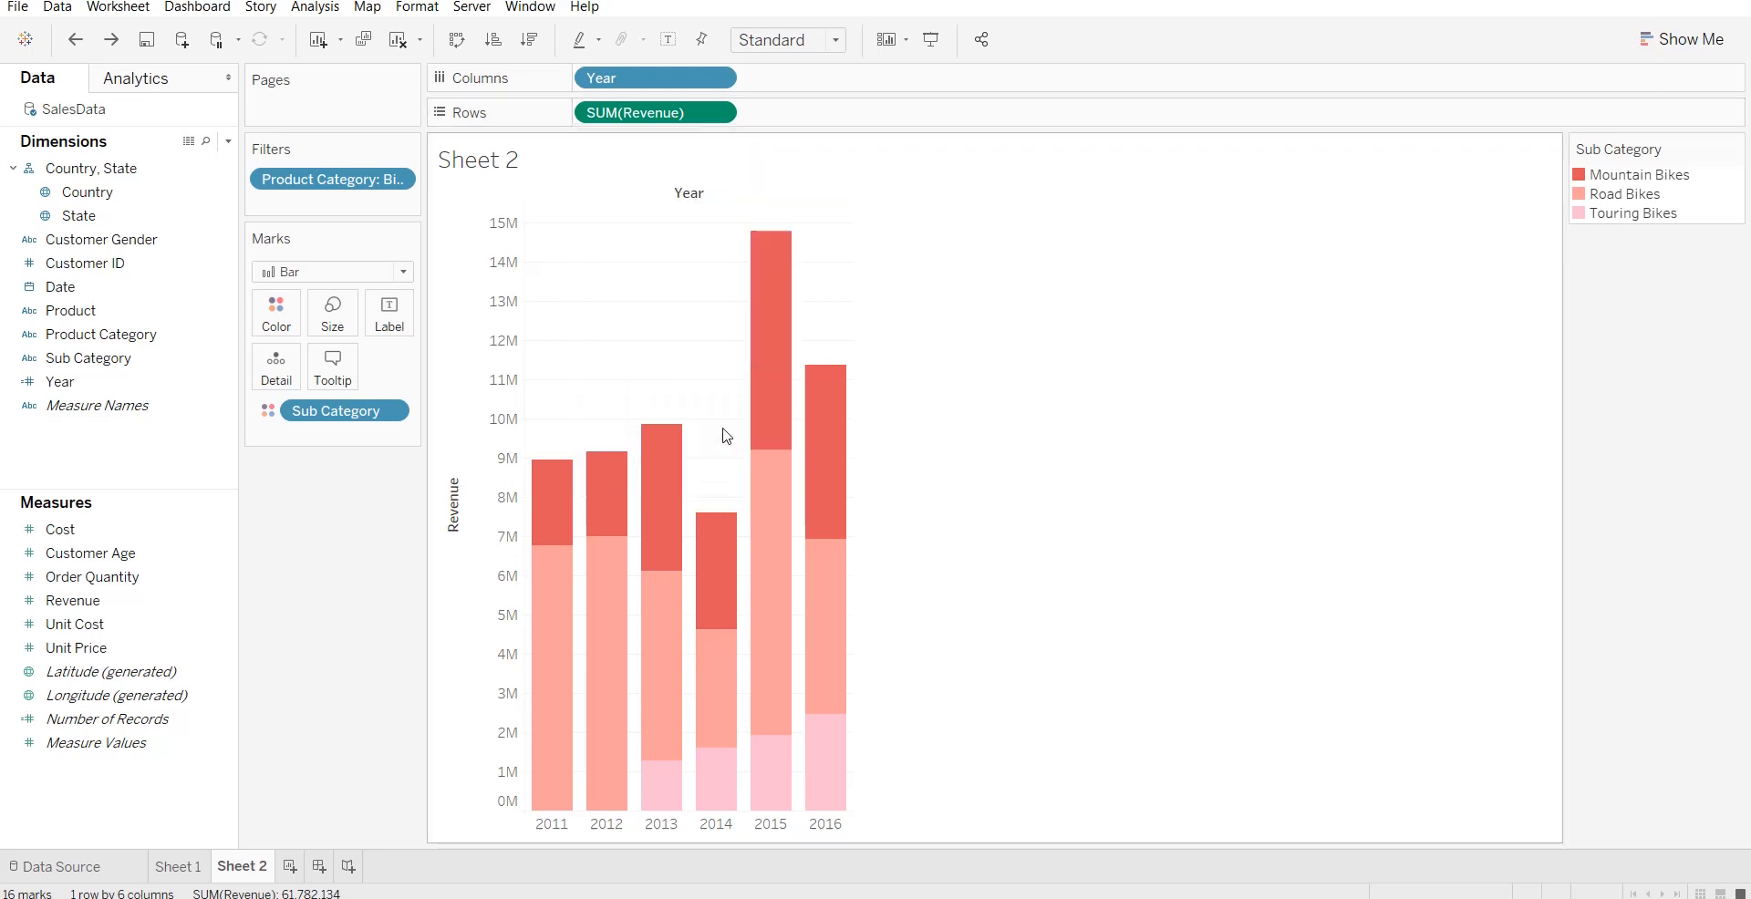
{"action": "left_click", "coordinate": [1078, 216]}
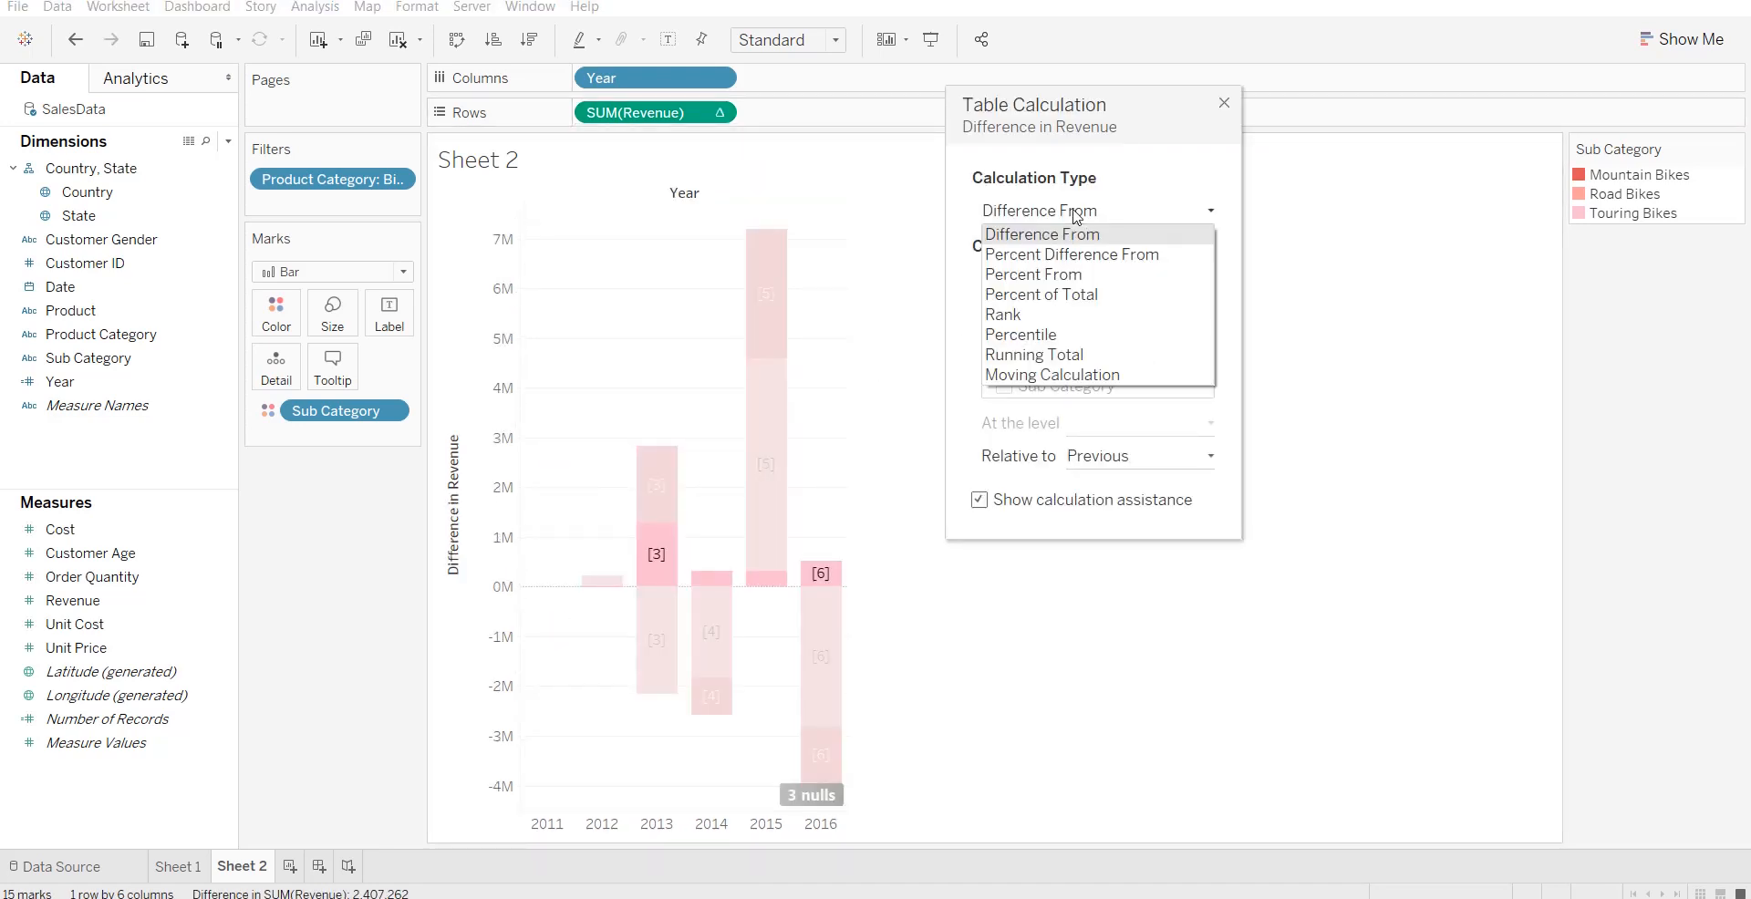
{"action": "left_click", "coordinate": [1076, 294]}
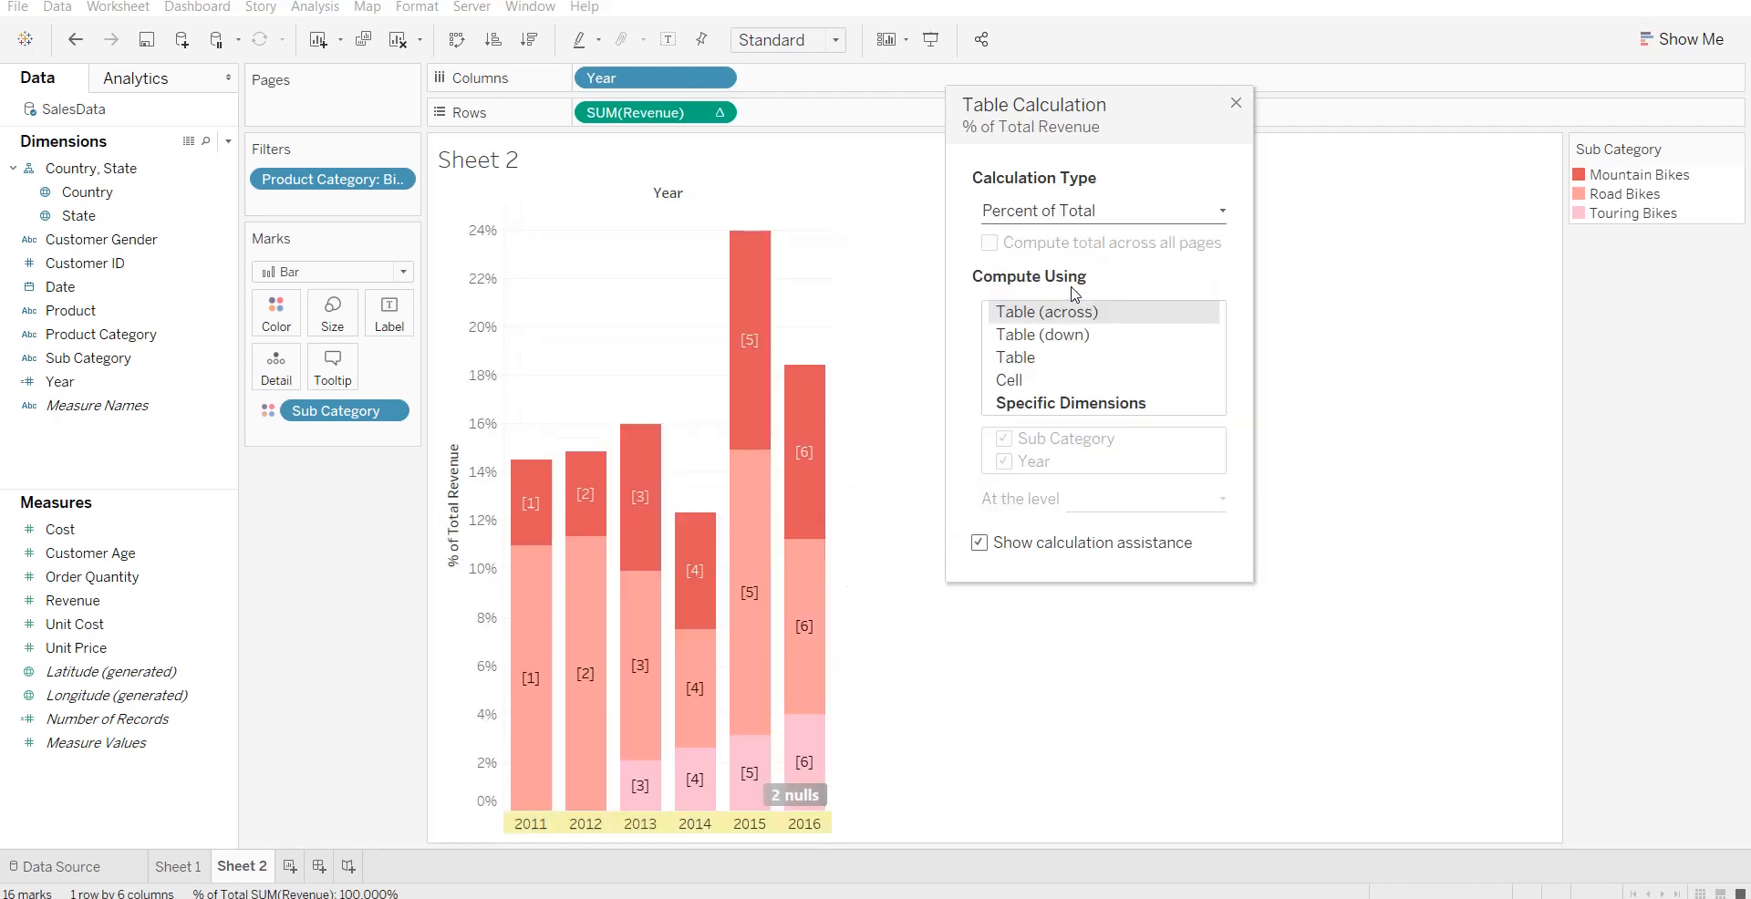
{"action": "left_click", "coordinate": [1075, 335]}
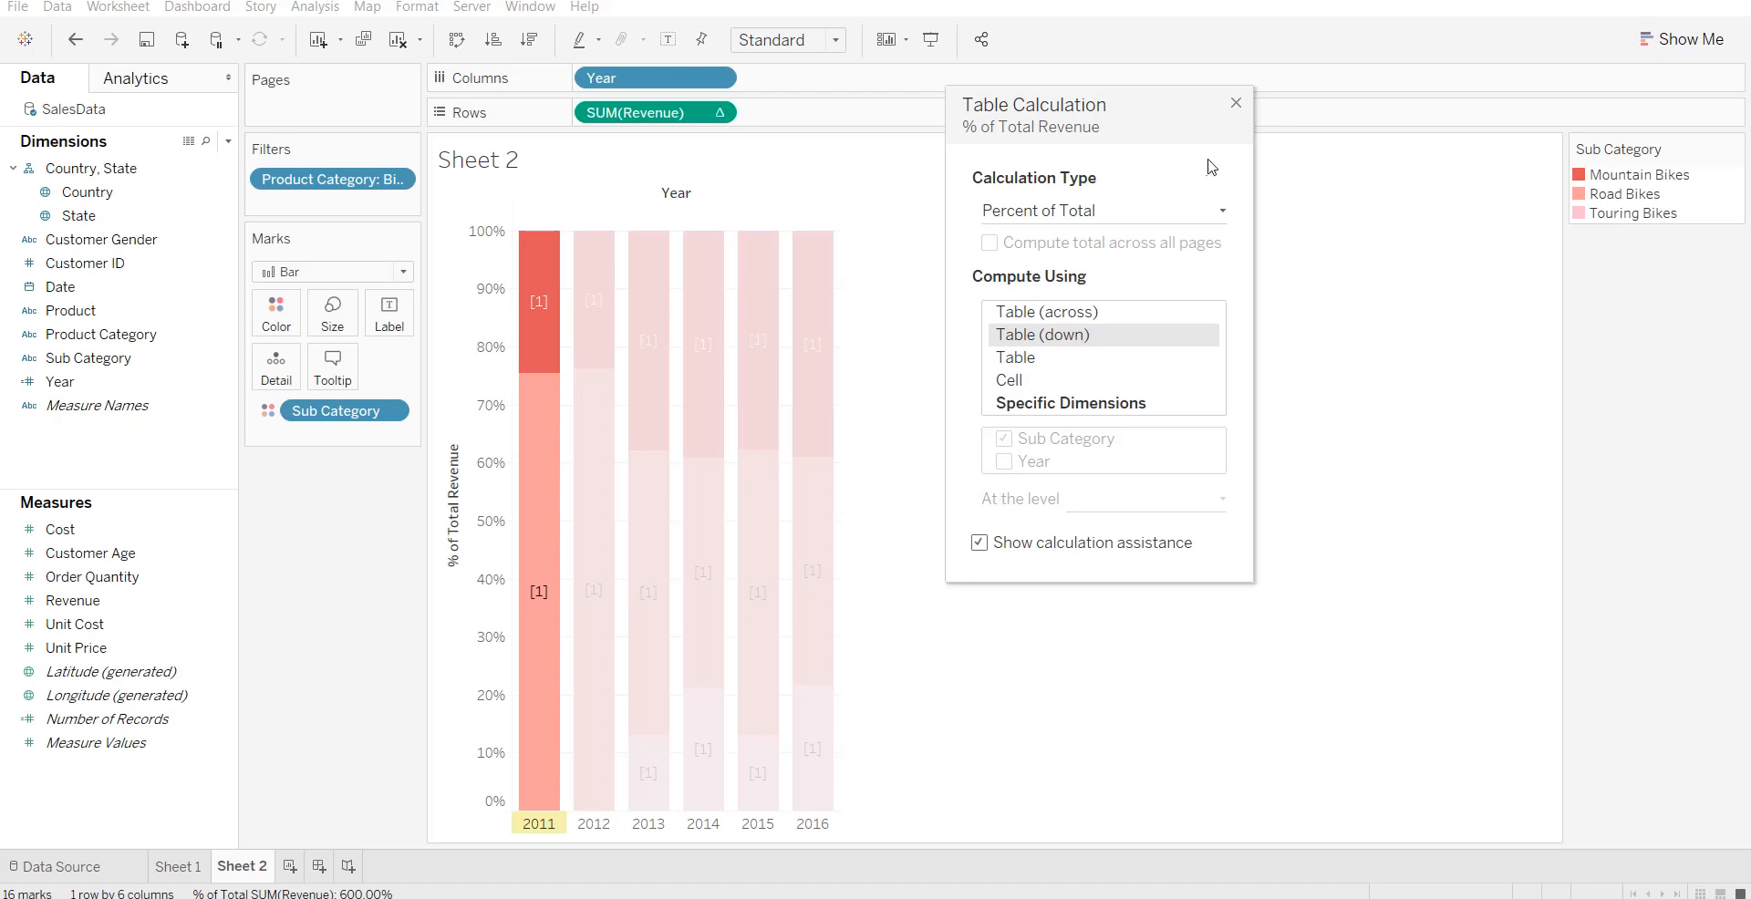
{"action": "left_click", "coordinate": [1237, 104]}
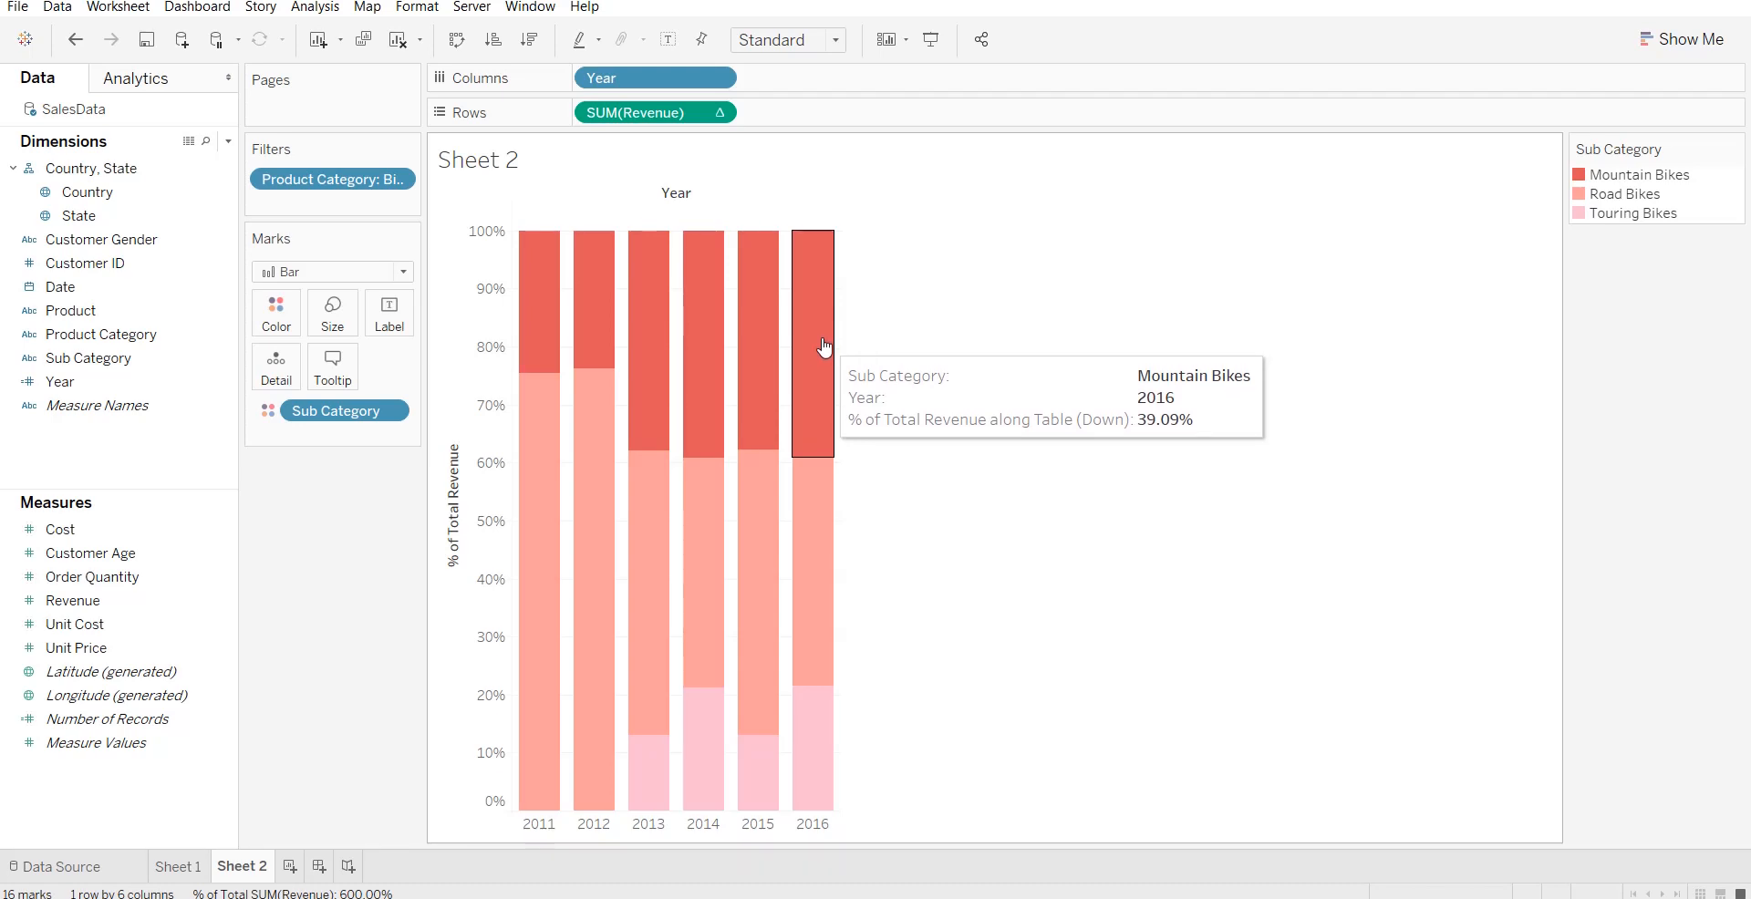
On Sheet 1, change the vertical axis title to "% of Yearly Revenue for Sub-Categories in case of Bikes".
{"action": "left_click", "coordinate": [178, 866]}
{"action": "mouse_move", "coordinate": [827, 317]}
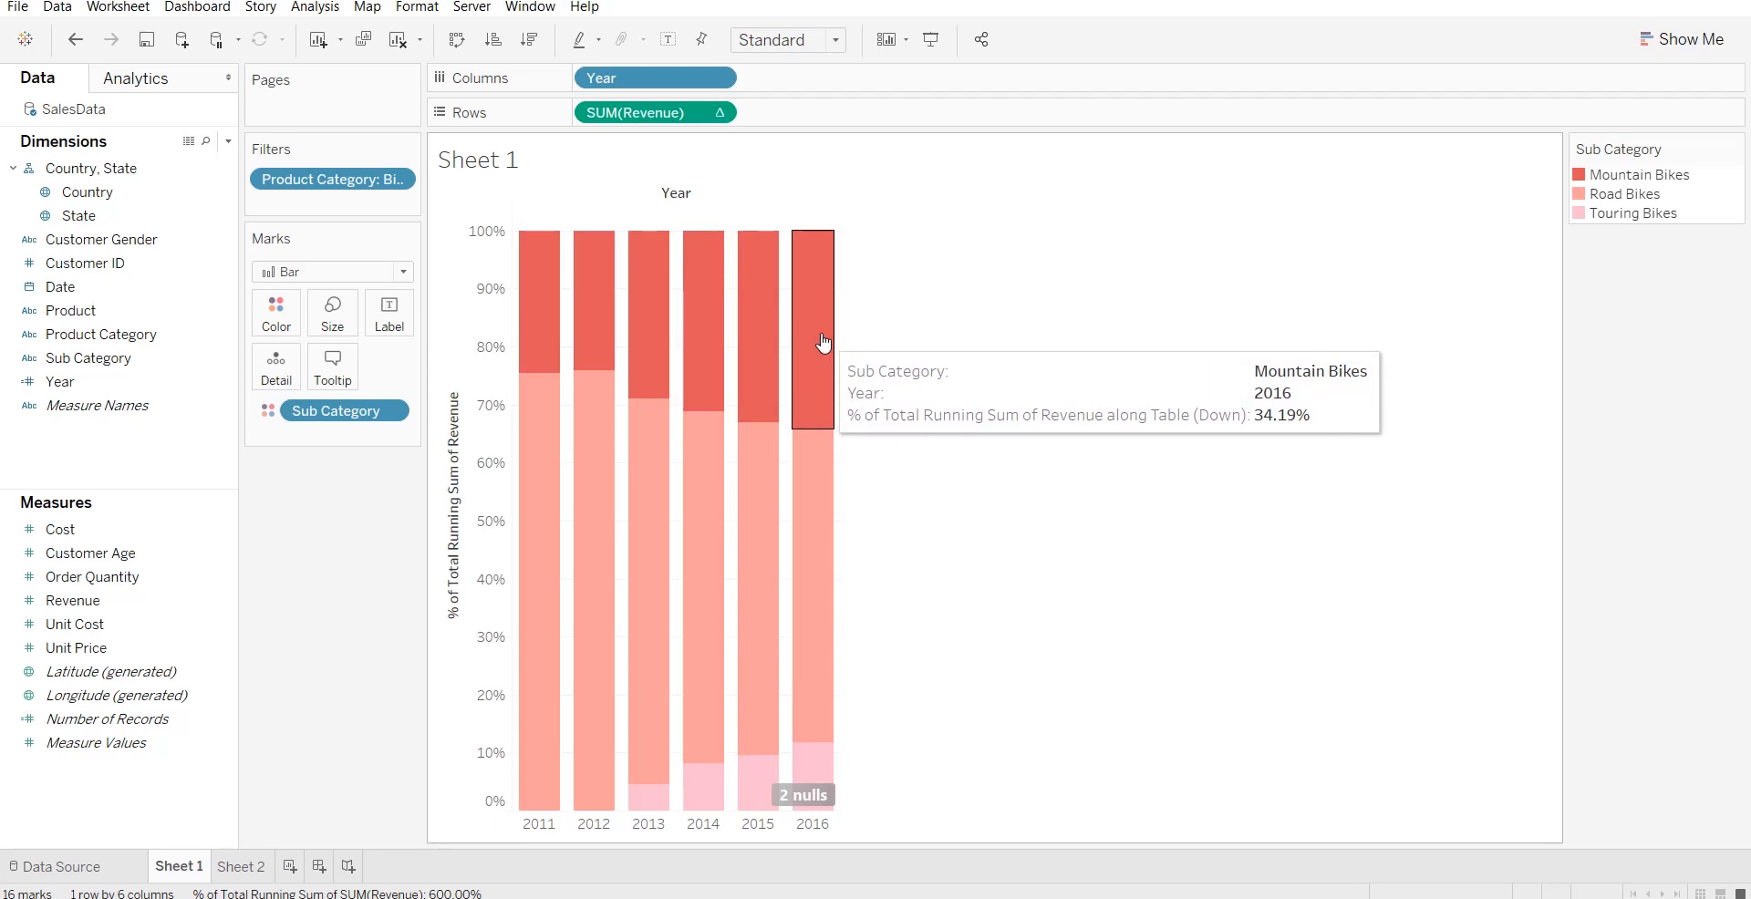
{"action": "double_click", "coordinate": [454, 449]}
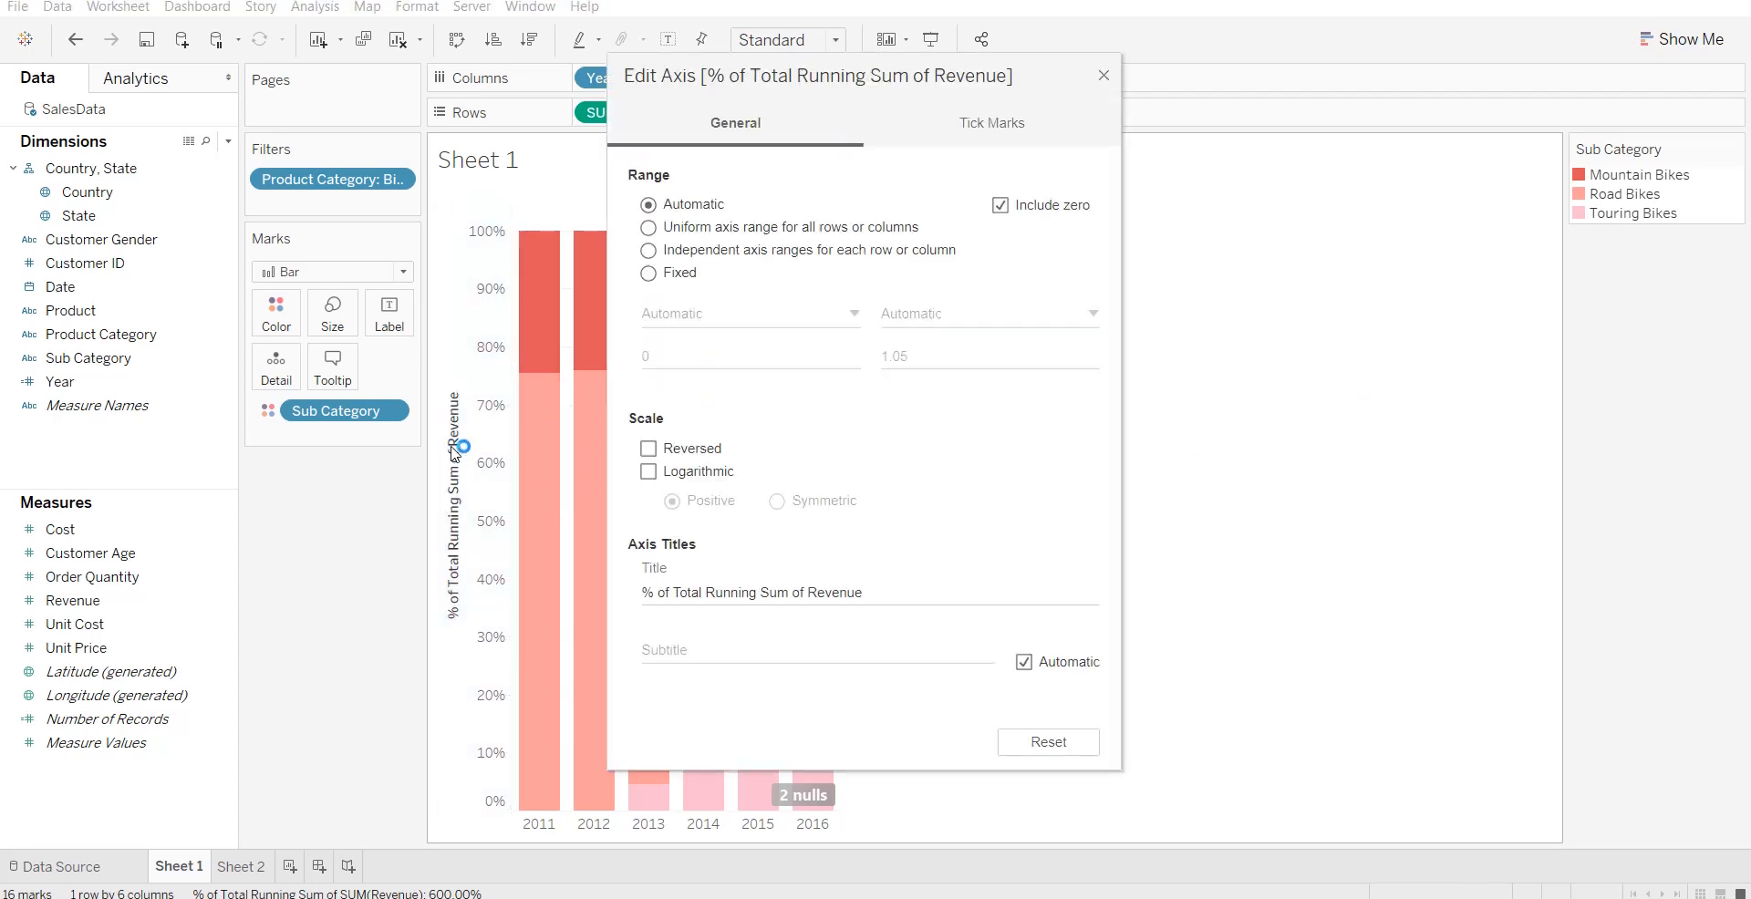
{"action": "left_click_drag", "start_coordinate": [903, 597], "coordinate": [877, 594]}
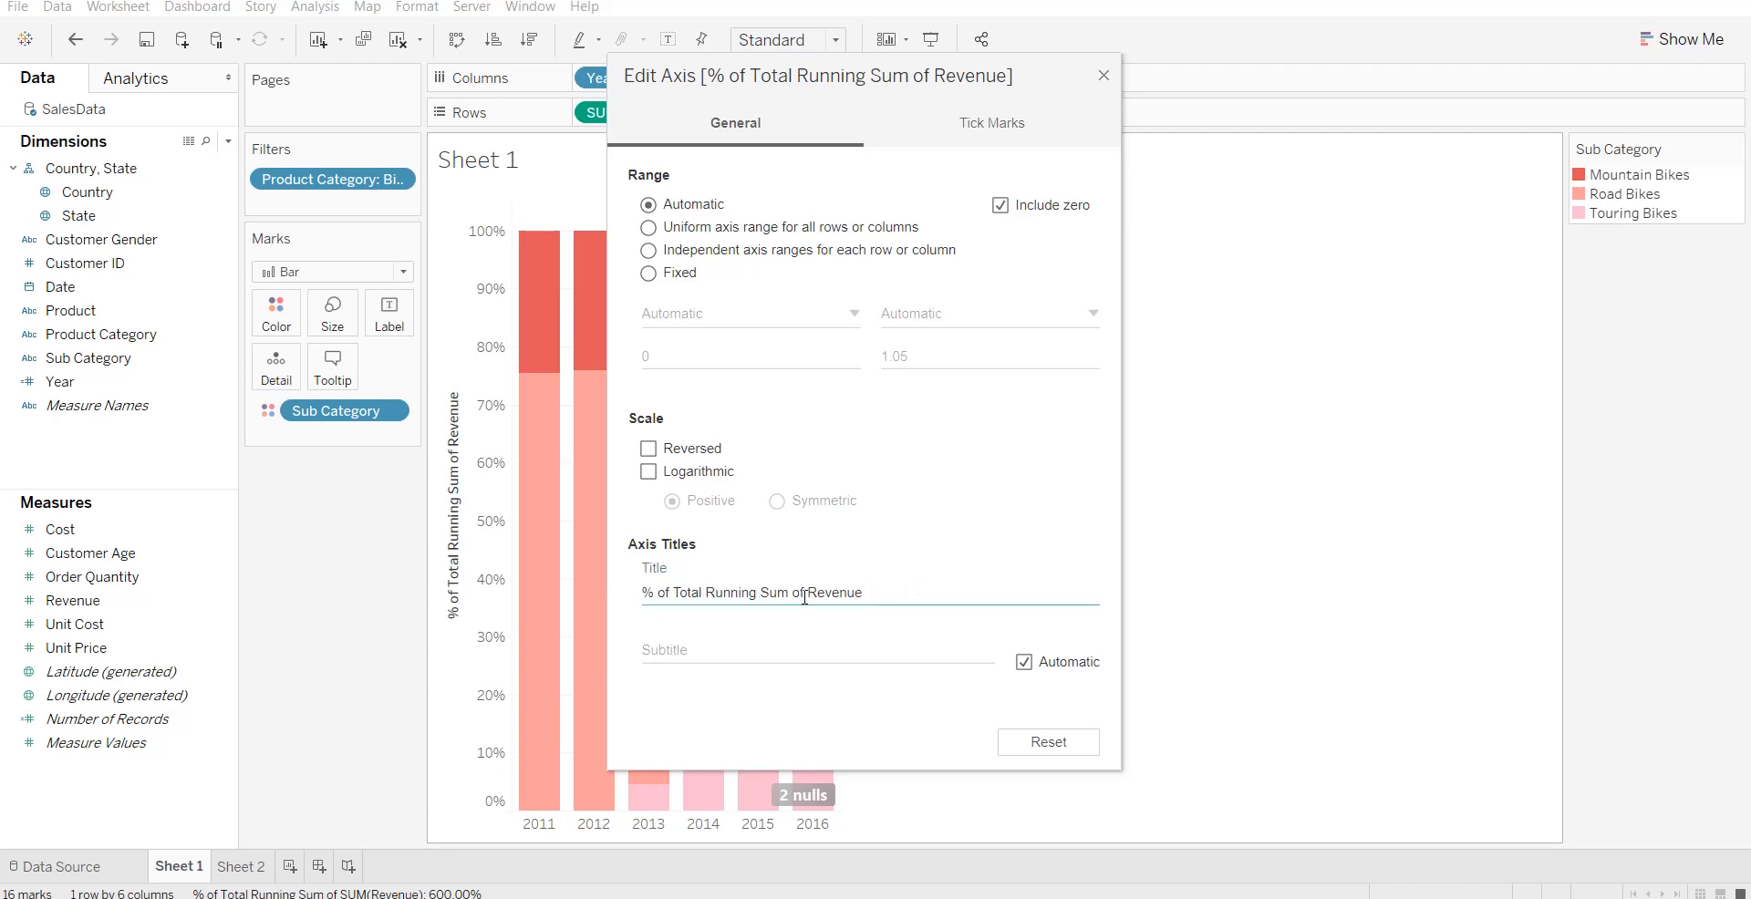
{"action": "key", "text": "BackSpace"}
{"action": "key", "text": "BackSpace"}
{"action": "key", "text": "BackSpace"}
{"action": "key", "text": "BackSpace"}
{"action": "key", "text": "BackSpace"}
{"action": "key", "text": "BackSpace"}
{"action": "key", "text": "BackSpace"}
{"action": "key", "text": "BackSpace"}
{"action": "key", "text": "BackSpace"}
{"action": "key", "text": "BackSpace"}
{"action": "key", "text": "BackSpace"}
{"action": "key", "text": "BackSpace"}
{"action": "key", "text": "BackSpace"}
{"action": "key", "text": "BackSpace"}
{"action": "key", "text": "BackSpace"}
{"action": "key", "text": "BackSpace"}
{"action": "key", "text": "BackSpace"}
{"action": "key", "text": "BackSpace"}
{"action": "key", "text": "BackSpace"}
{"action": "key", "text": "BackSpace"}
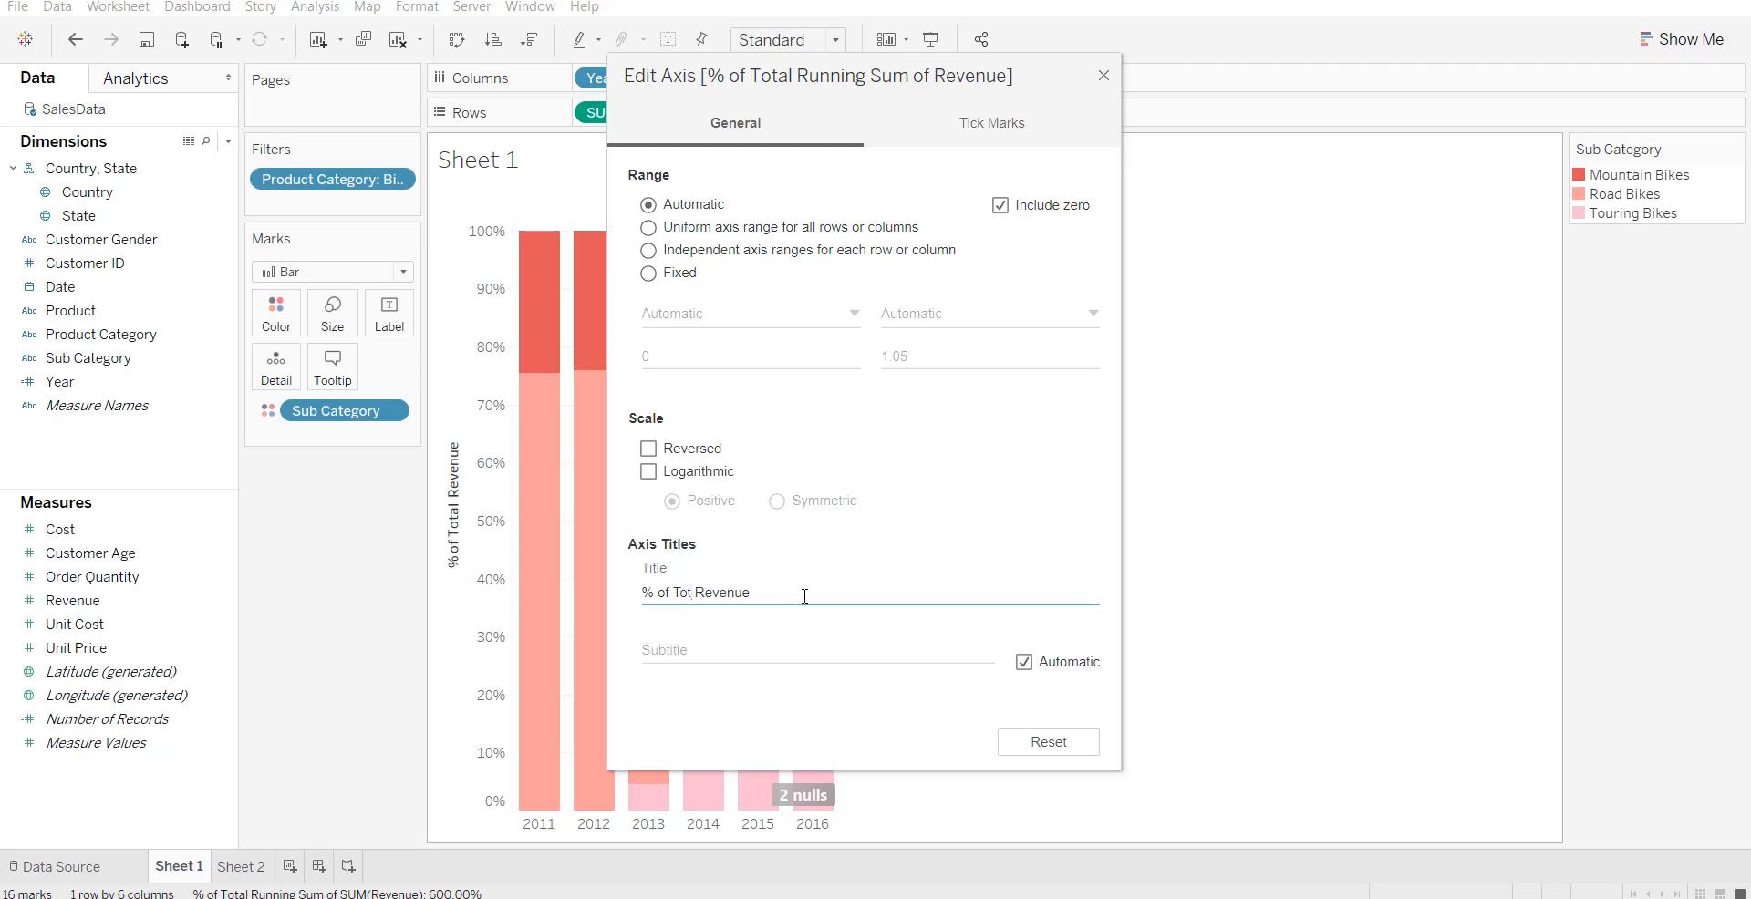
{"action": "type", "text": "Yearly"}
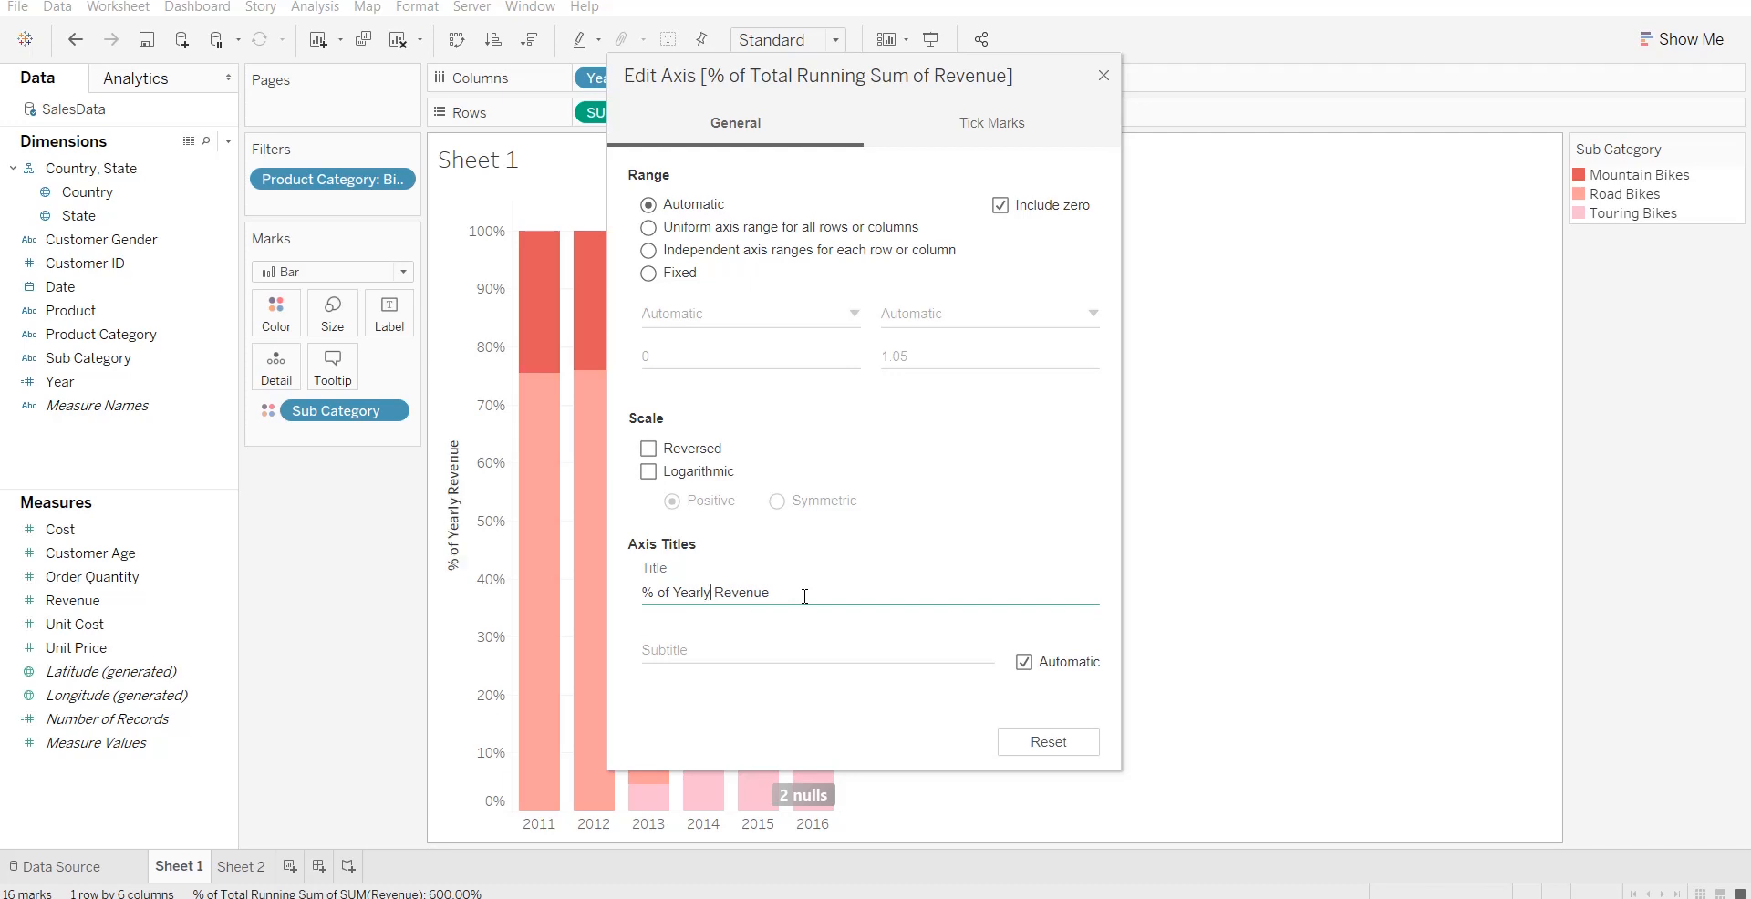
{"action": "type", "text": " Revenue for Sub-Categories in case of Bikes"}
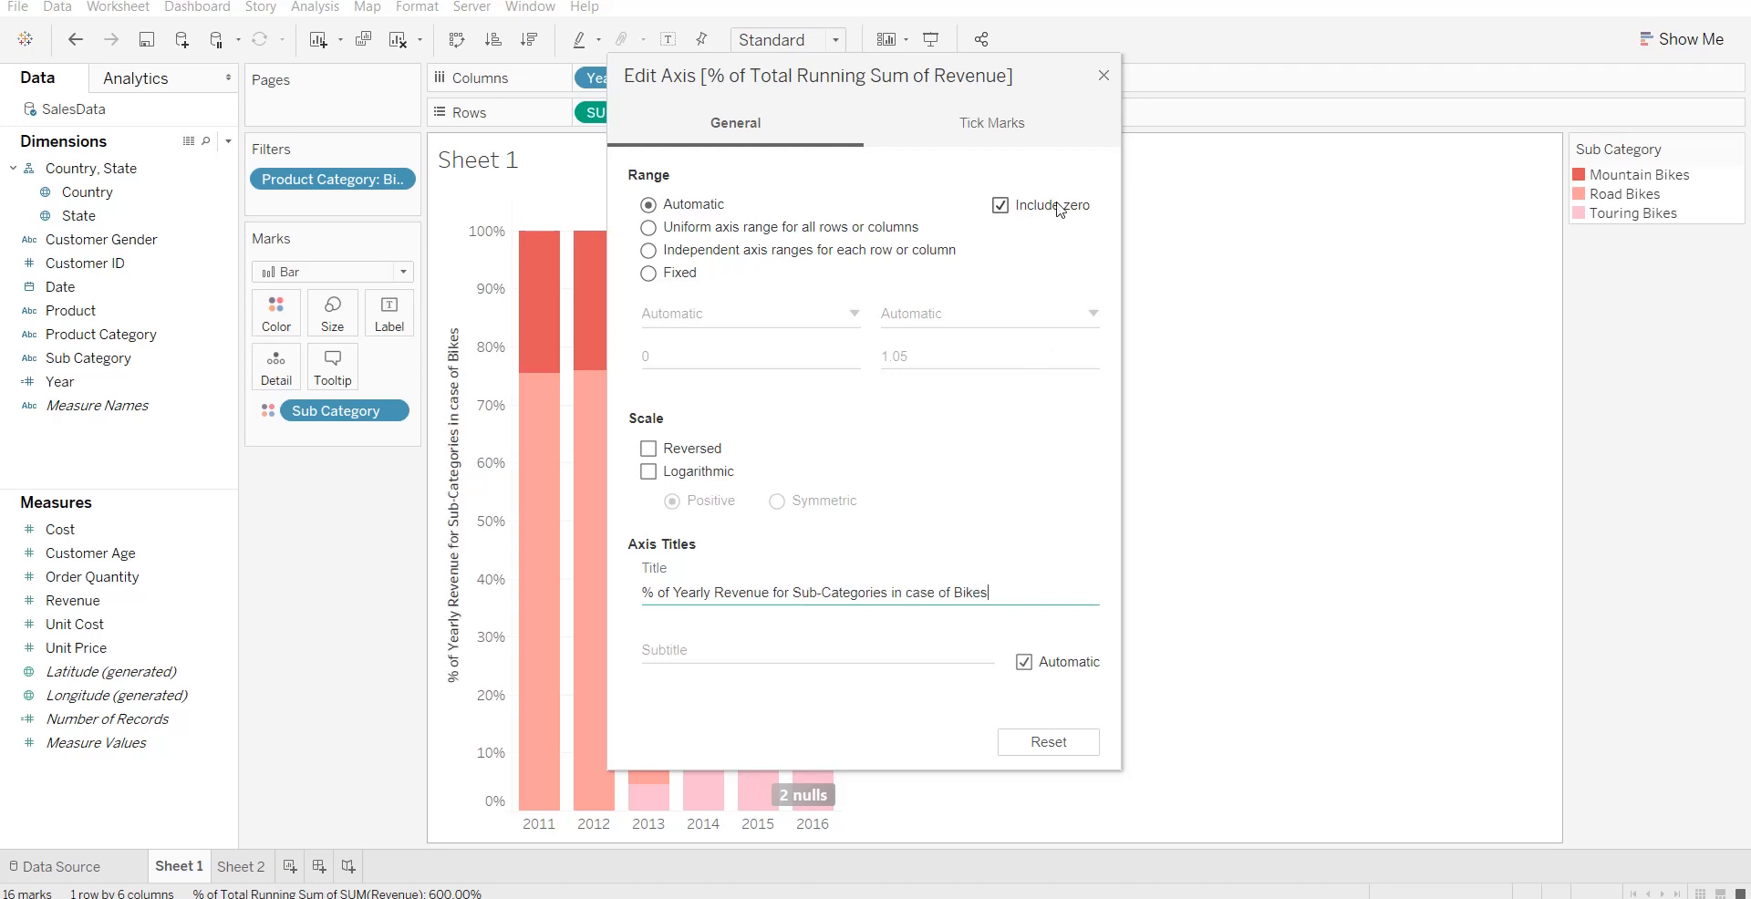
{"action": "left_click", "coordinate": [1104, 77]}
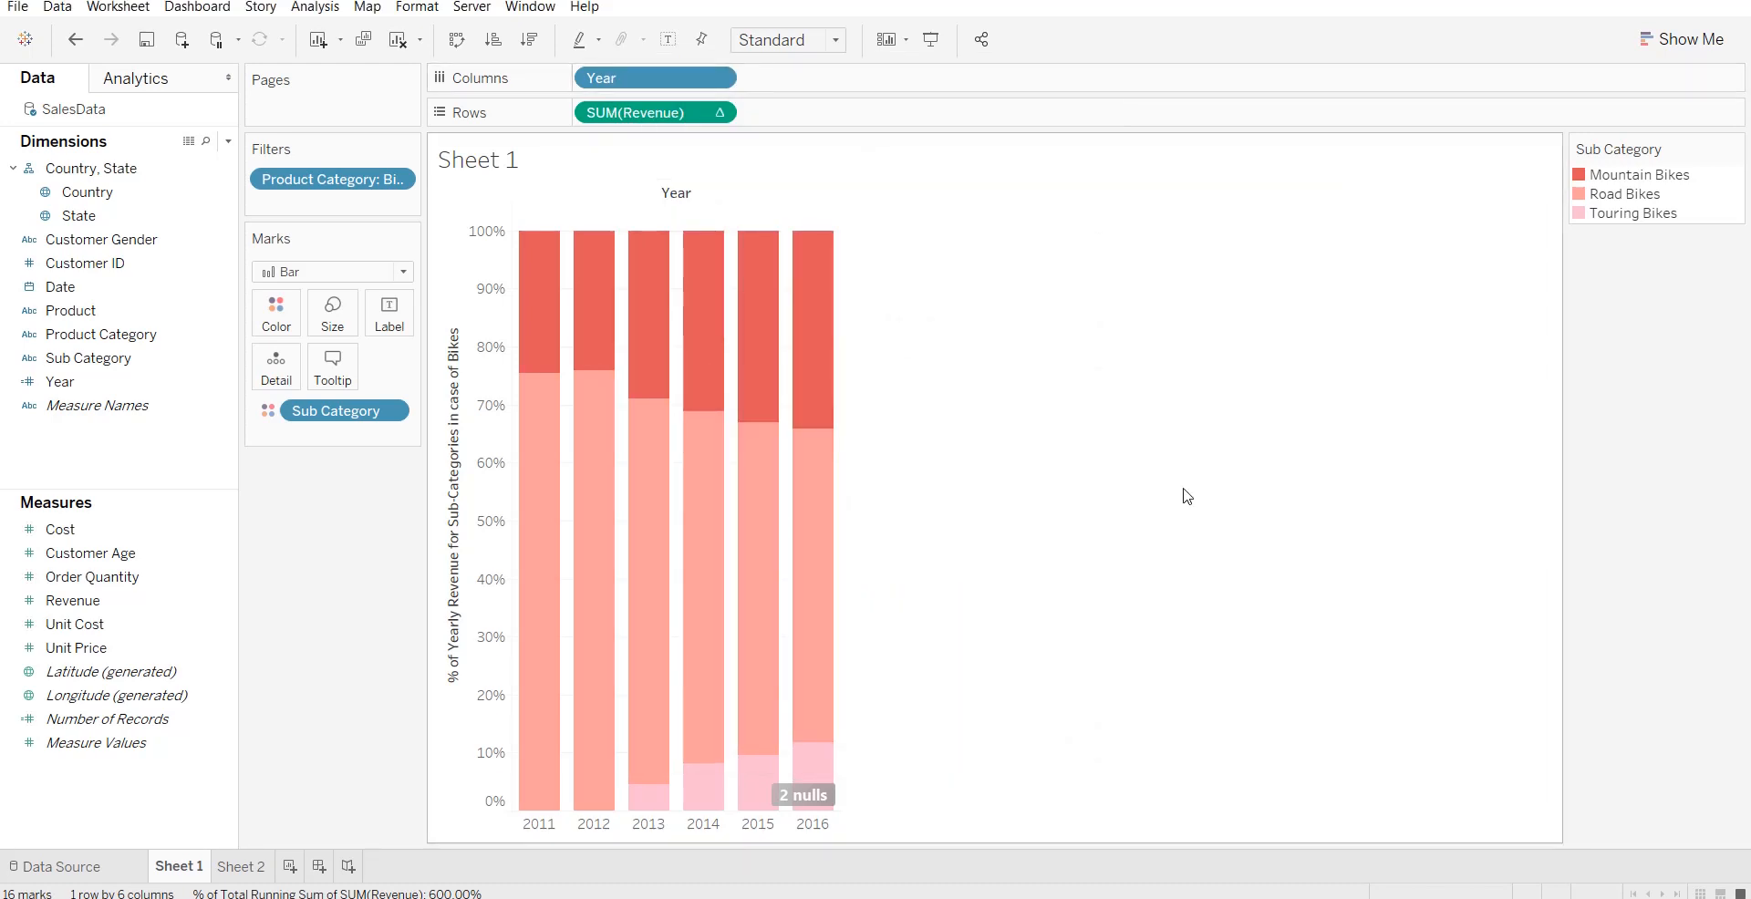
{"action": "mouse_move", "coordinate": [799, 397]}
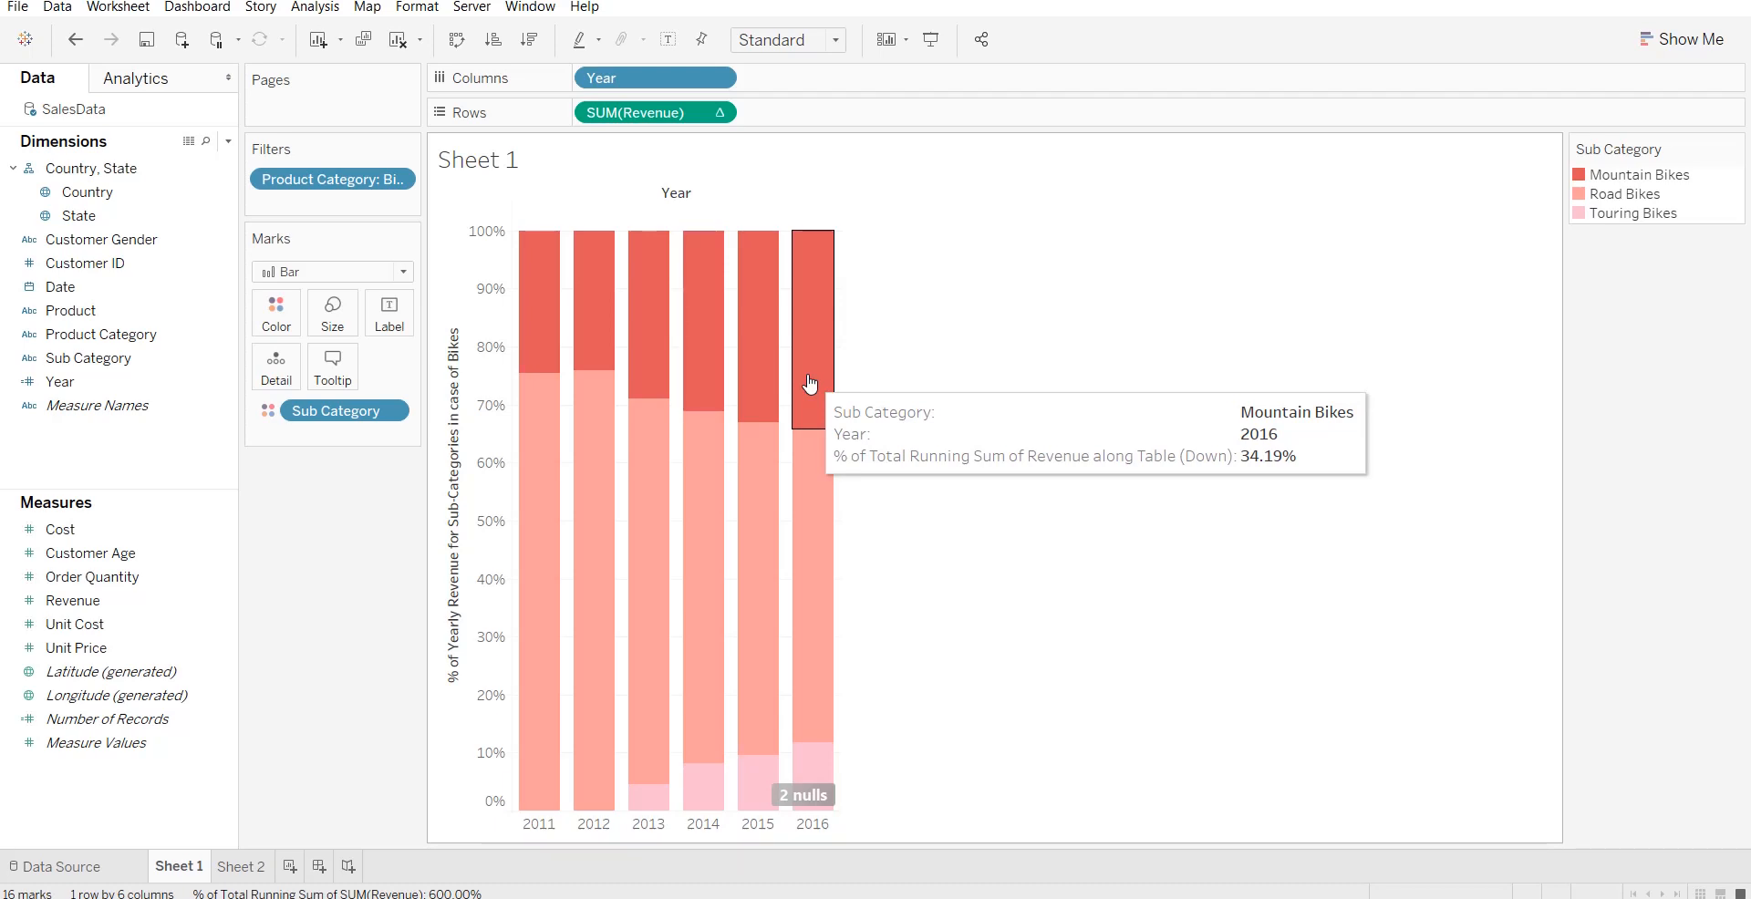
{"action": "mouse_move", "coordinate": [815, 620]}
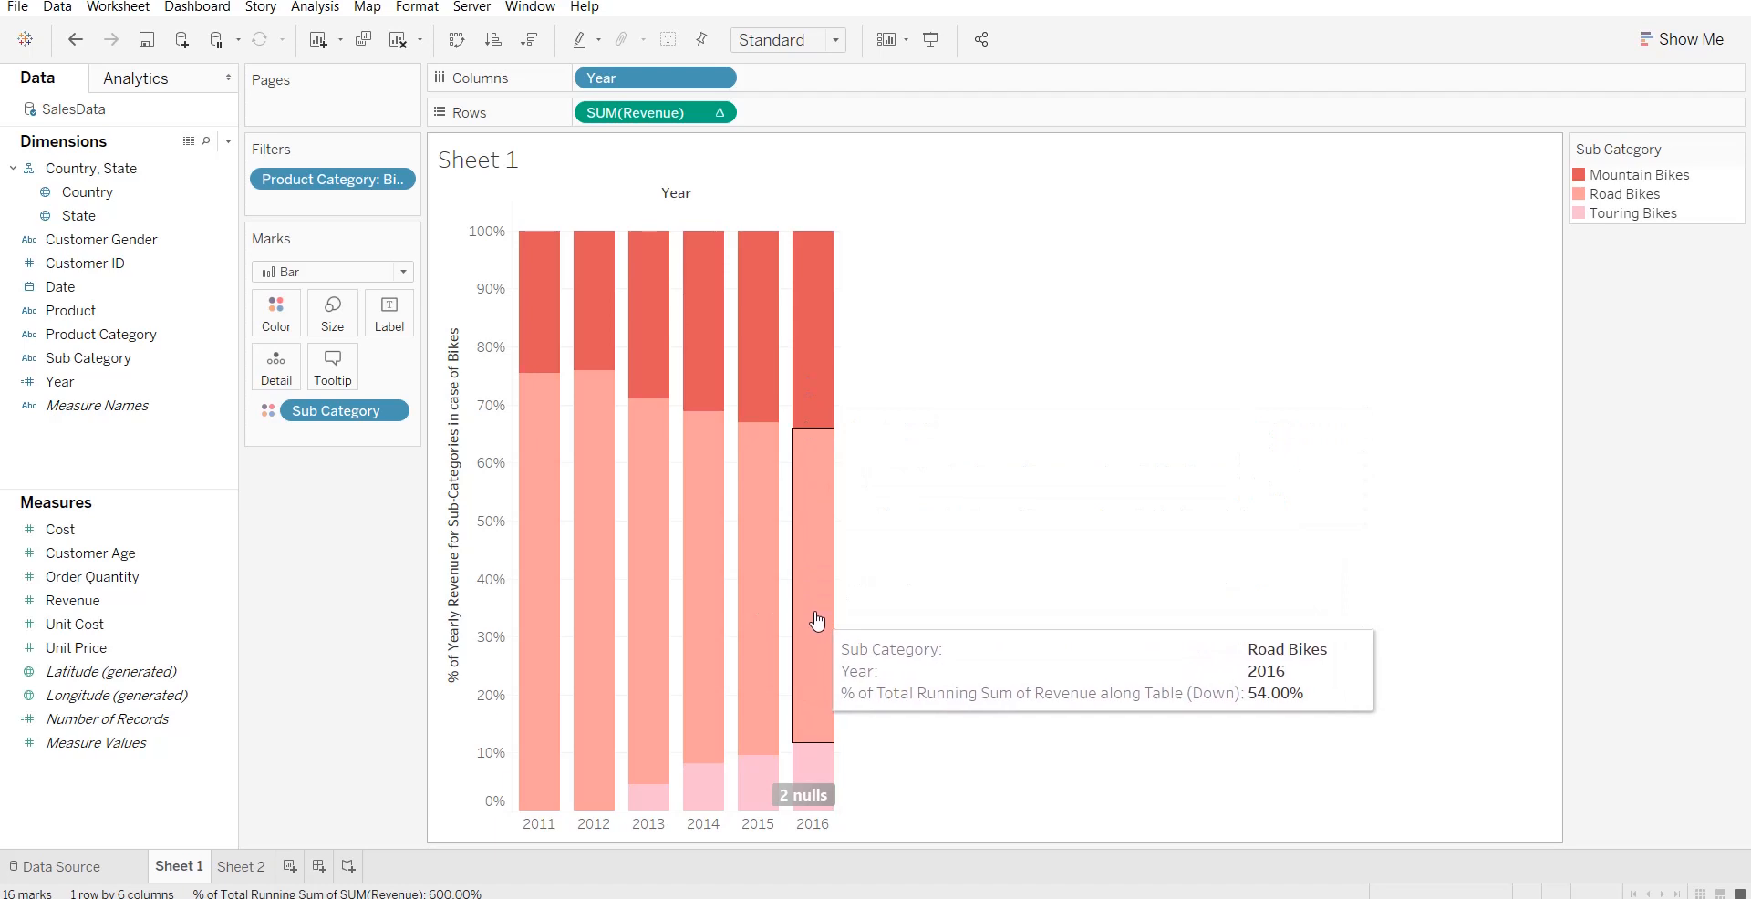